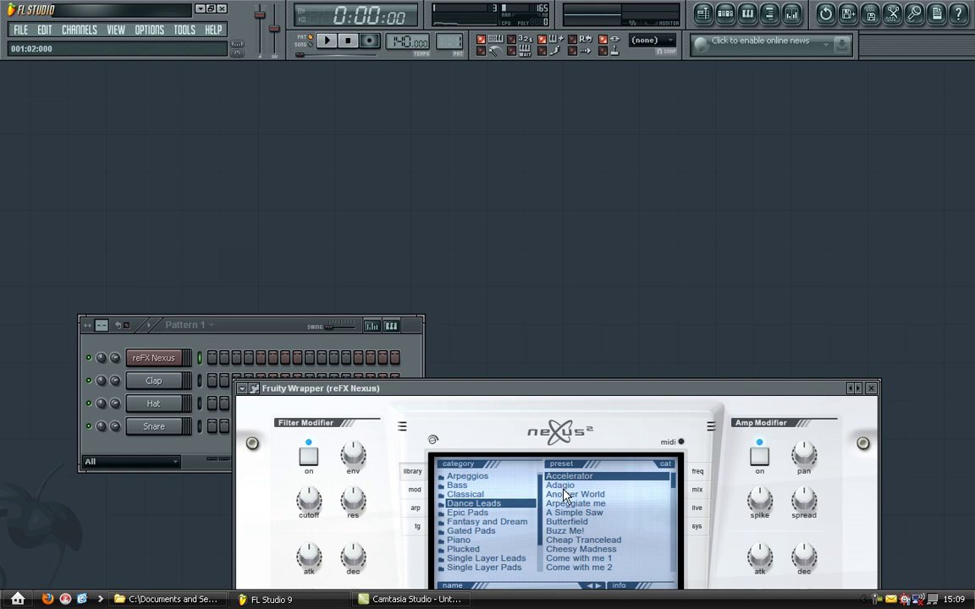
Load the Nexus preset Another World, close the plugin window and open the piano roll for the reFX Nexus channel
click(558, 494)
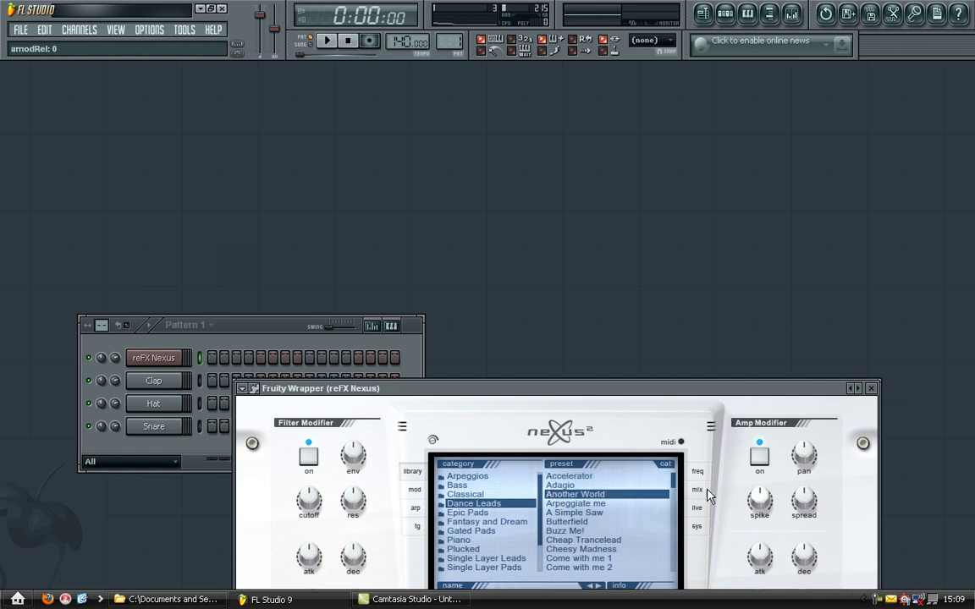
click(870, 389)
right_click(178, 358)
click(199, 360)
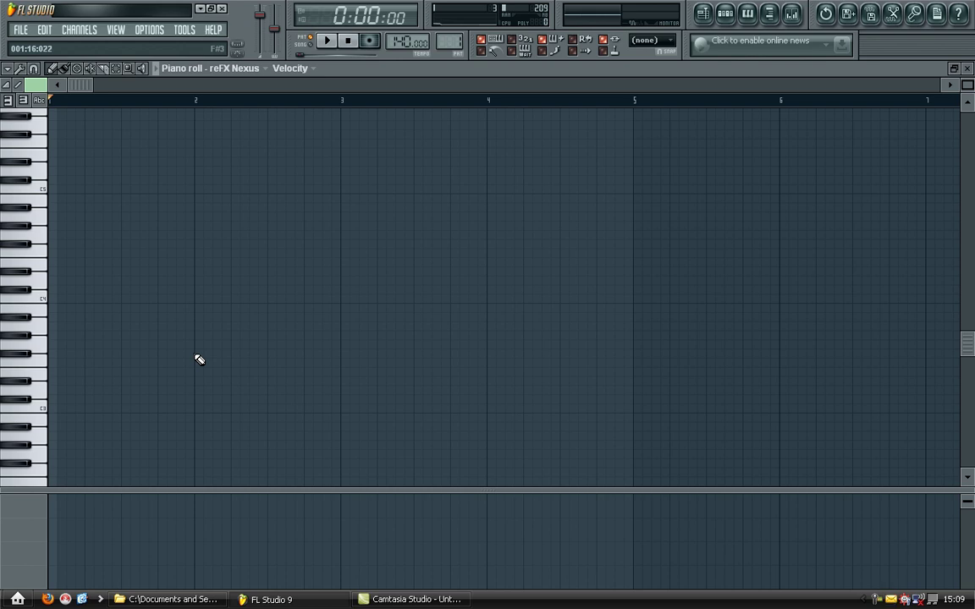
Place a short F5 note at step 2 of bar 1 and lower the master volume
scroll(107, 214, up, 1)
scroll(108, 214, up, 2)
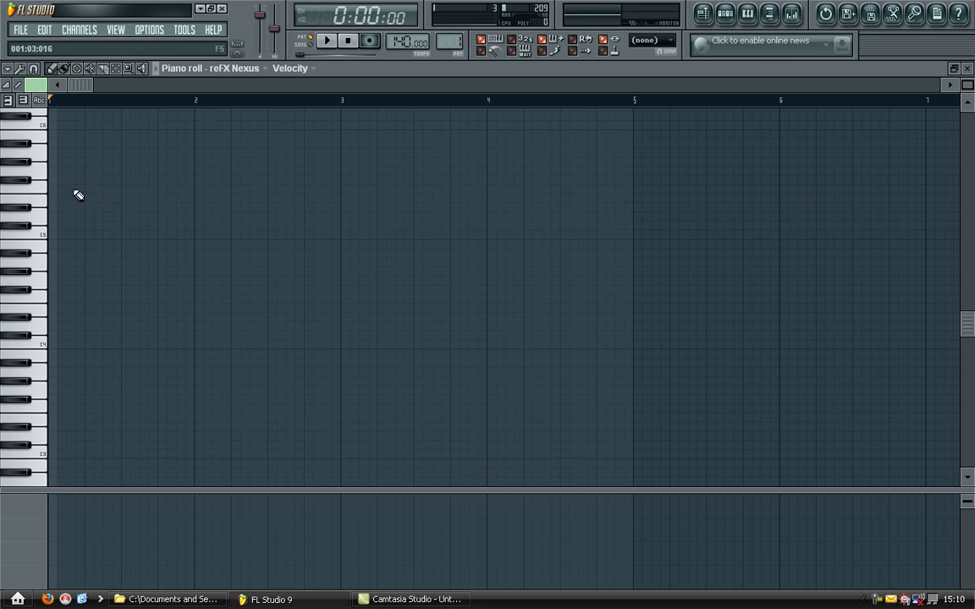
click(77, 188)
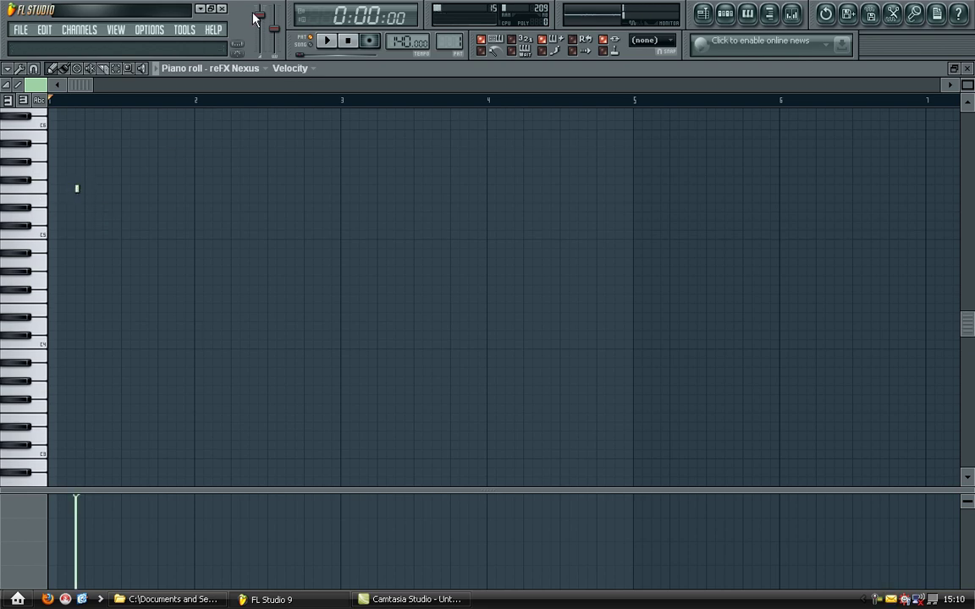
drag(260, 19, 260, 34)
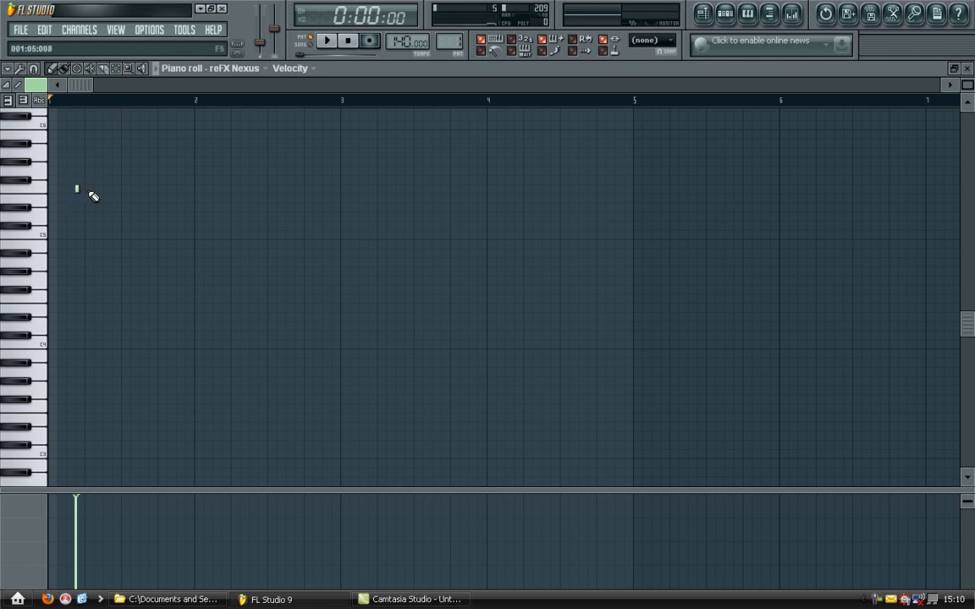
drag(77, 189, 59, 189)
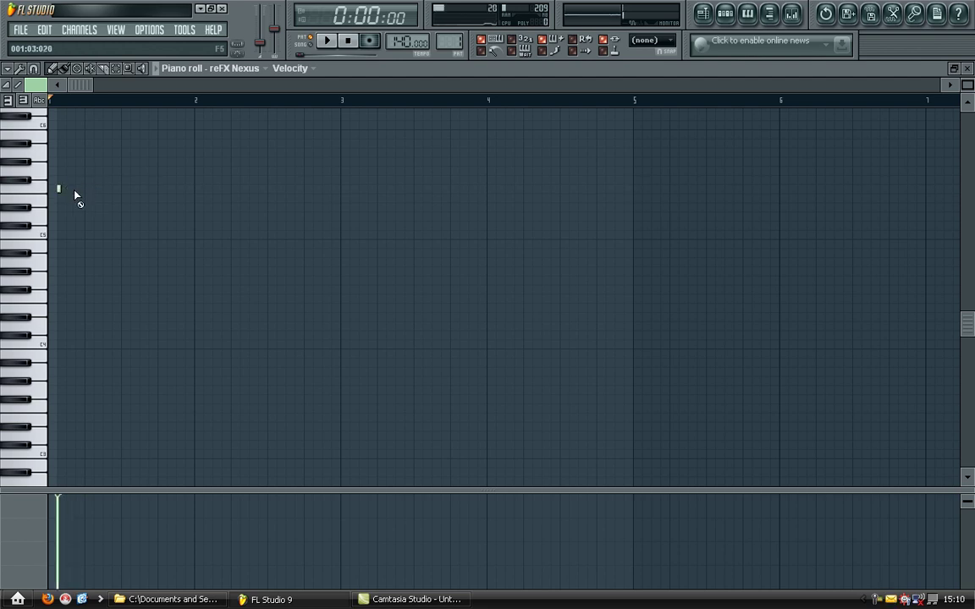
Form the opening figure in bar 1 with G5 at step 2, A5 at step 3 and G5 at step 4, and play it
click(67, 172)
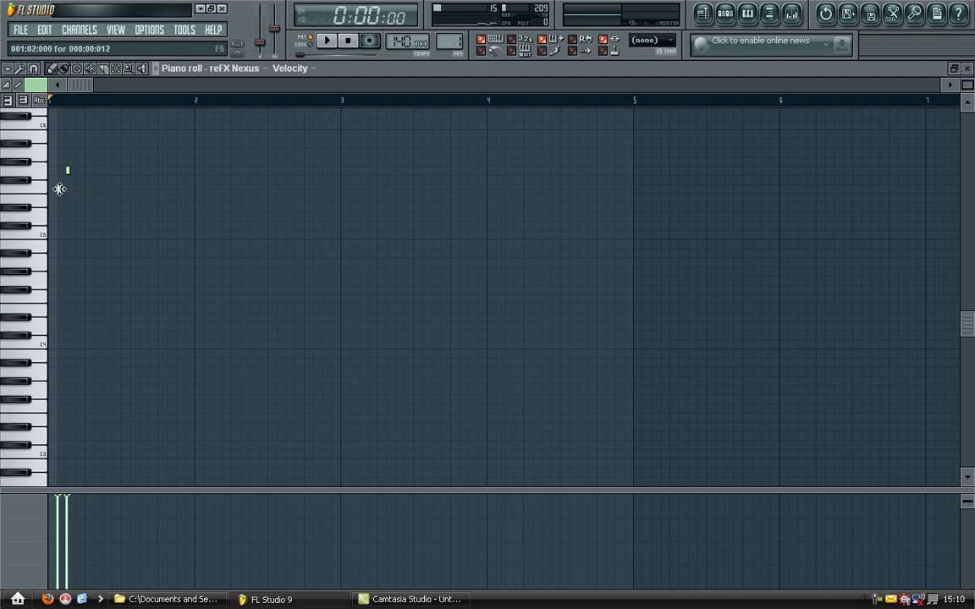
drag(59, 189, 65, 166)
click(67, 153)
click(77, 170)
click(326, 41)
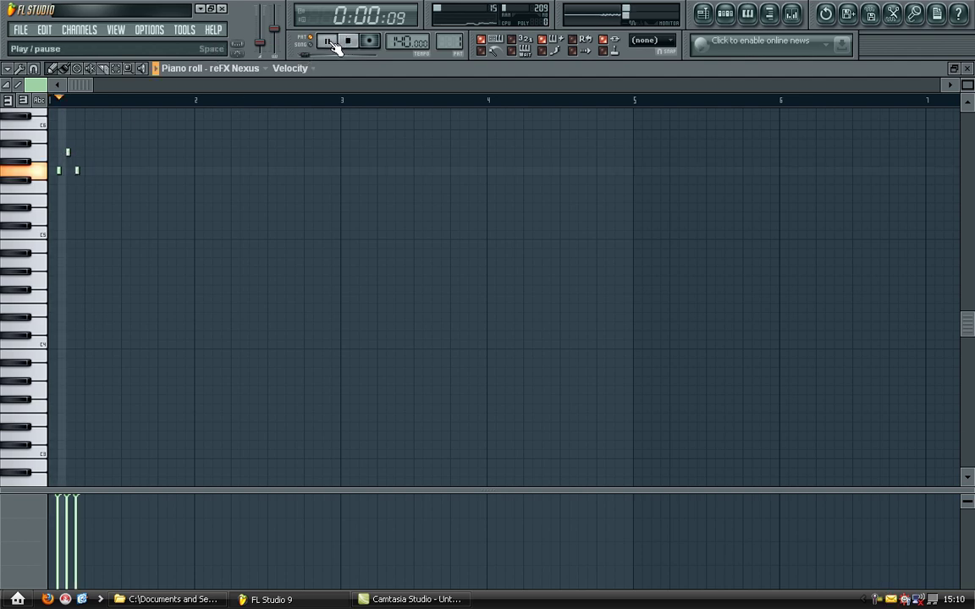
click(358, 46)
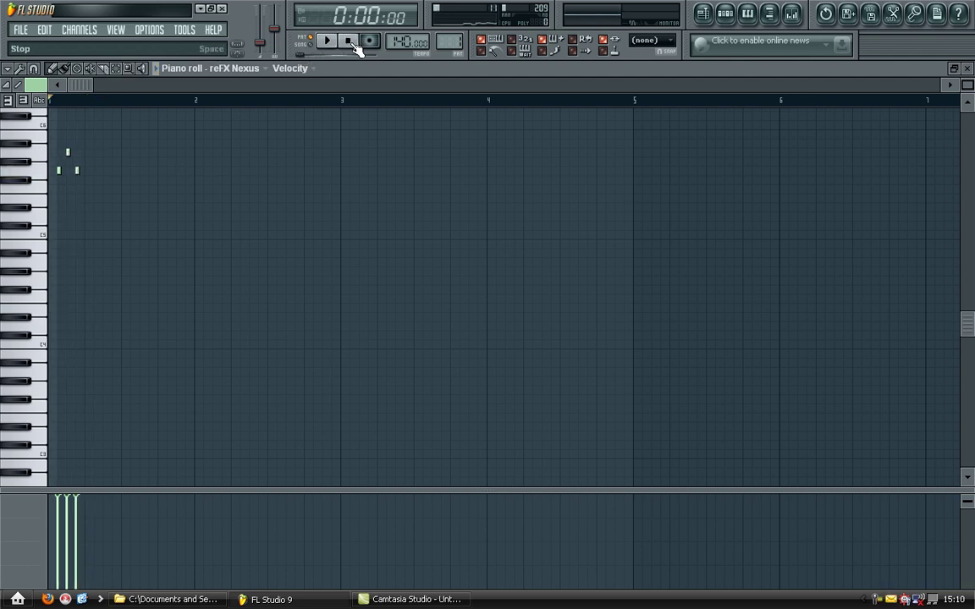
Continue bar 1 with D5 at step 7, F5 at steps 9 and 11, B5 at 12, B4 at 14 and E5 at 15, and play it
double_click(104, 207)
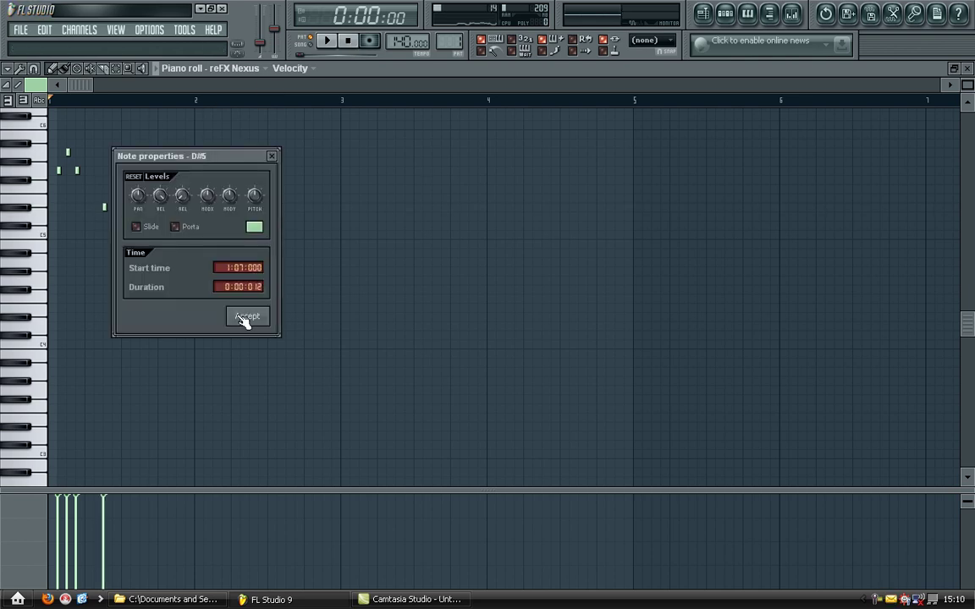
click(246, 316)
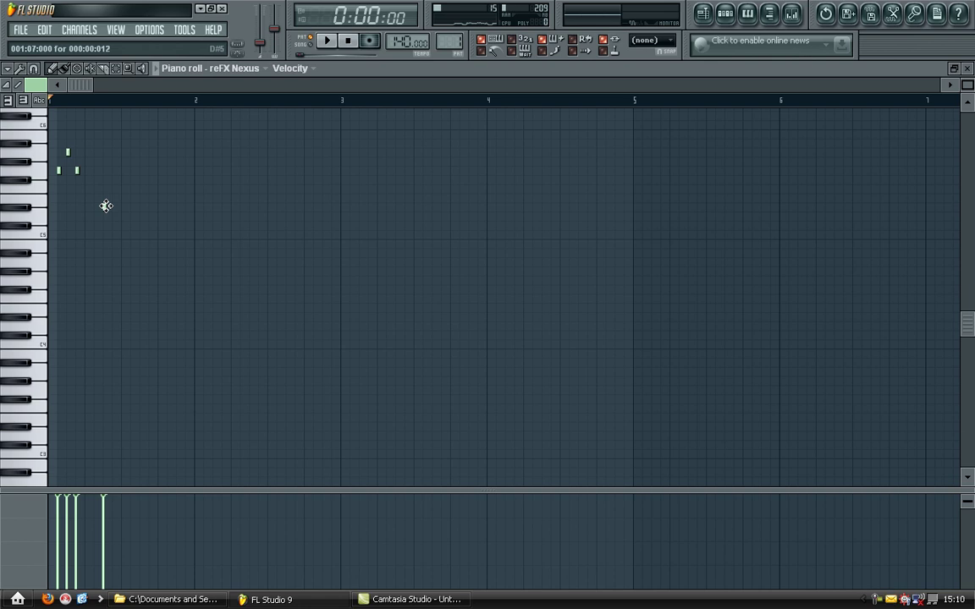
drag(106, 206, 104, 217)
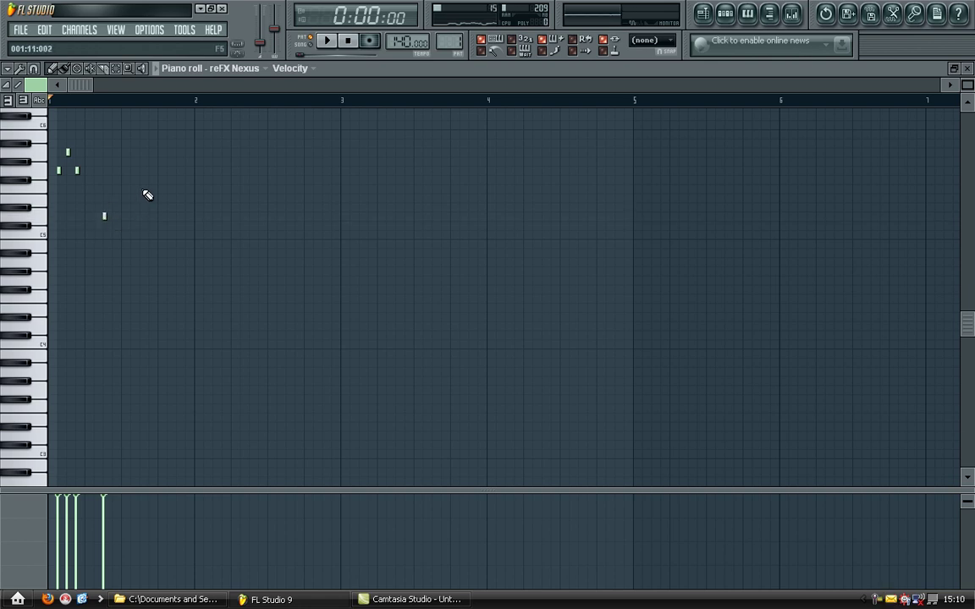
click(124, 189)
click(142, 190)
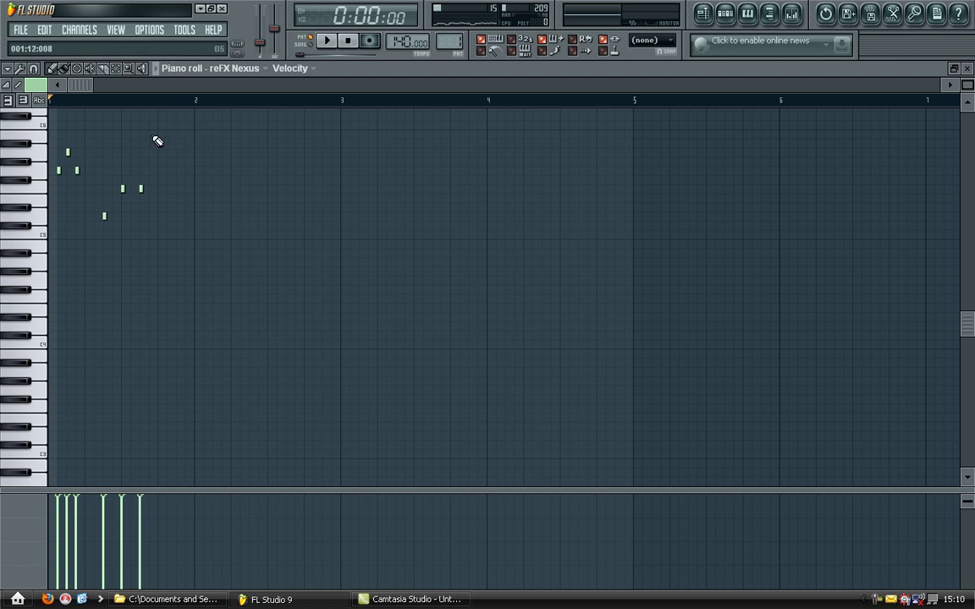
click(151, 134)
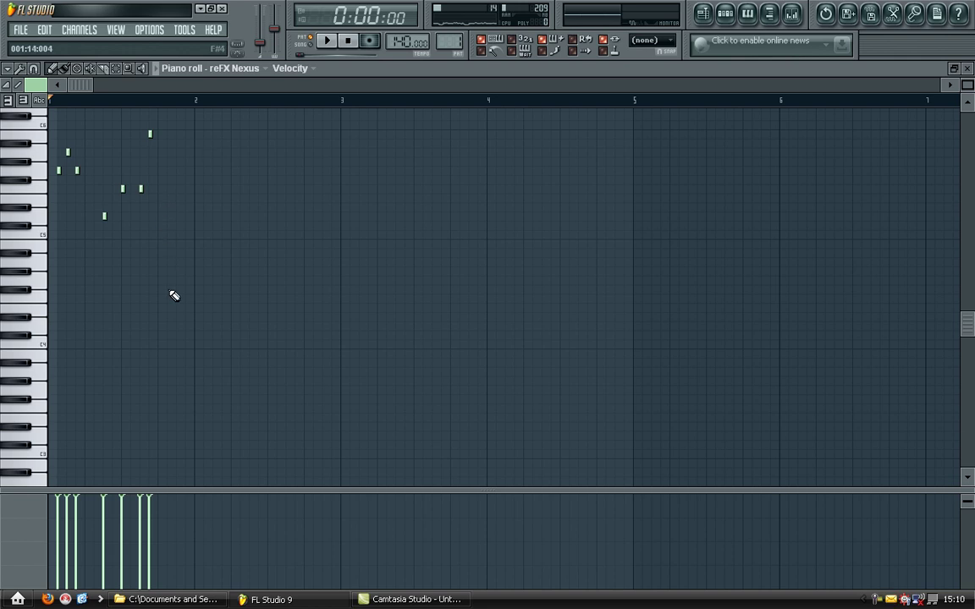
click(169, 243)
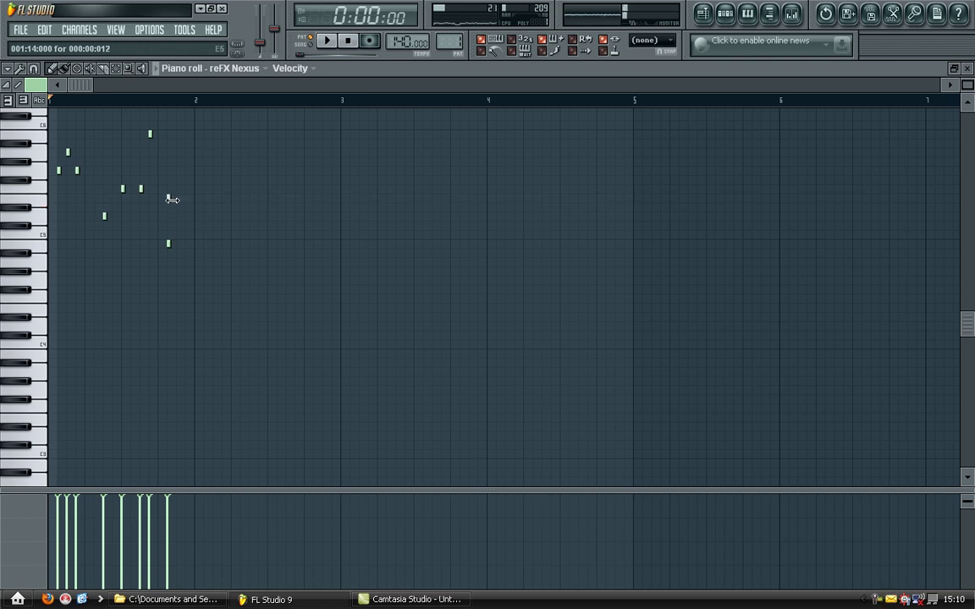
click(176, 200)
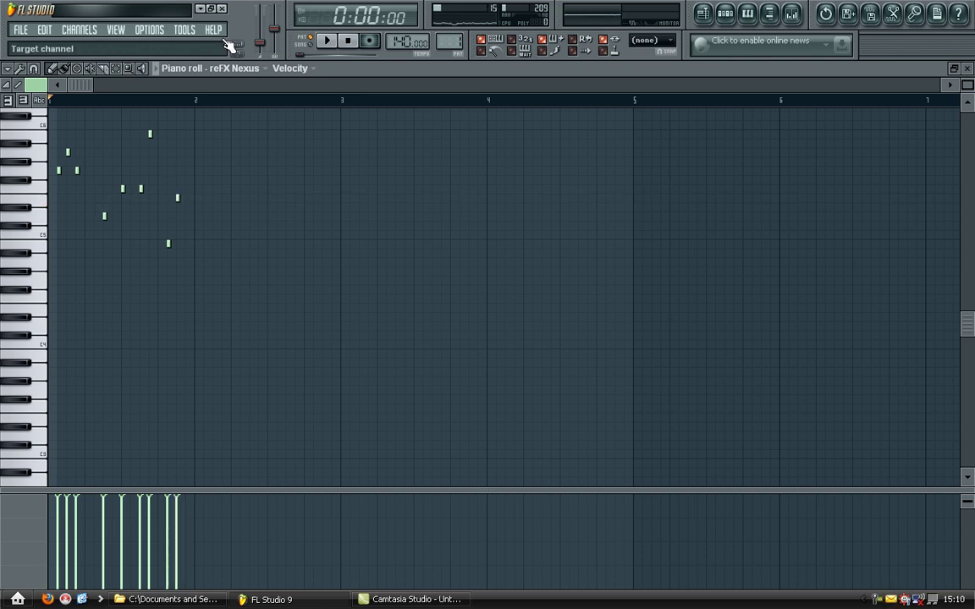
click(328, 40)
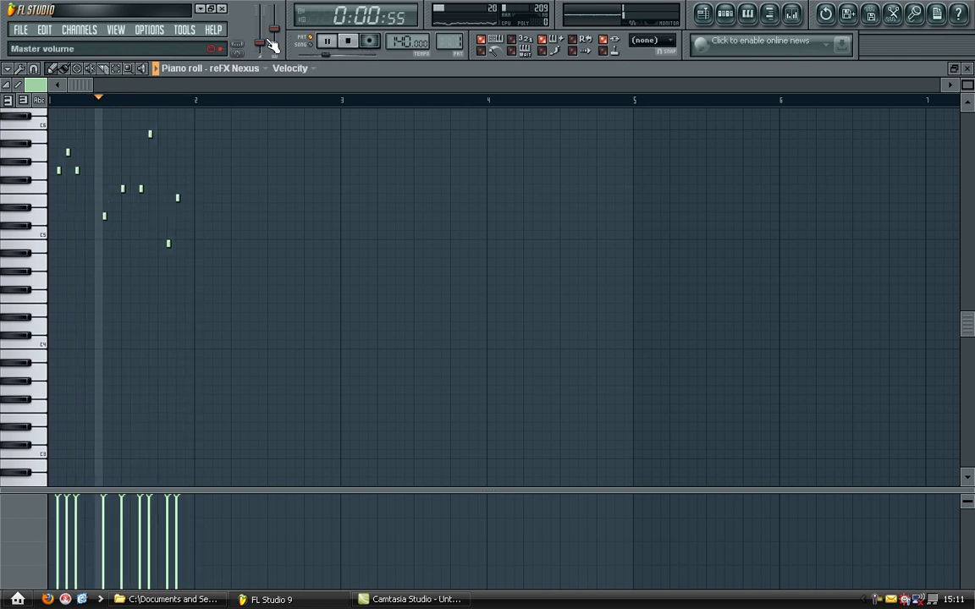
click(348, 41)
Shift the six notes after the opening figure one step earlier, starting with D5 at step 6, and play the pattern
drag(106, 218, 130, 191)
drag(152, 133, 143, 134)
drag(169, 242, 160, 242)
drag(178, 198, 169, 198)
click(326, 41)
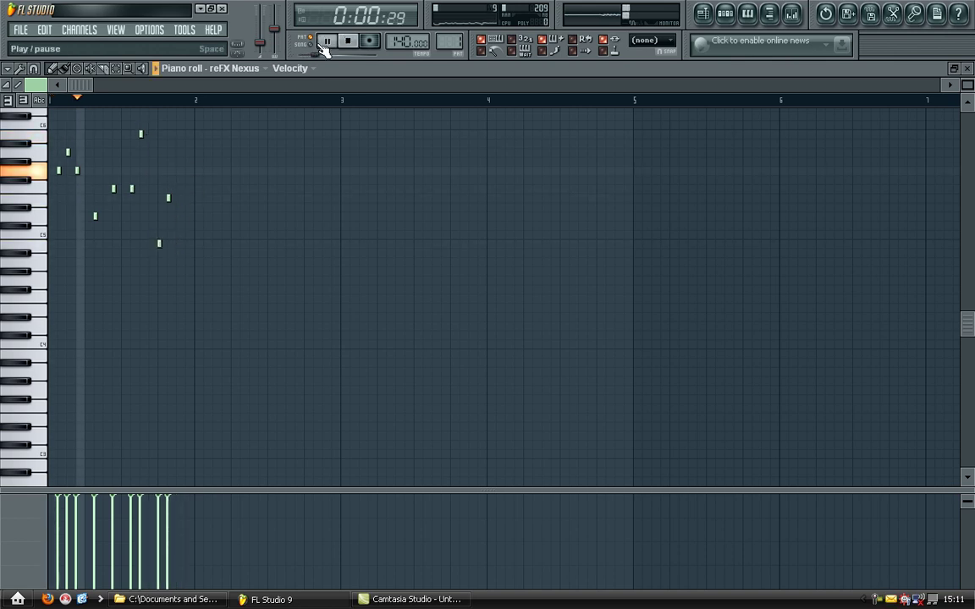
click(348, 42)
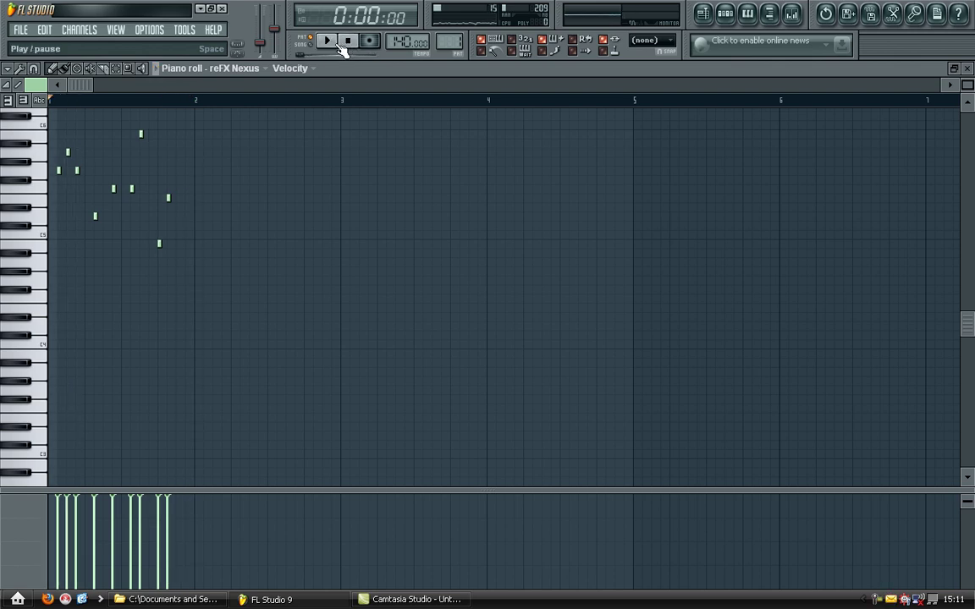
click(328, 41)
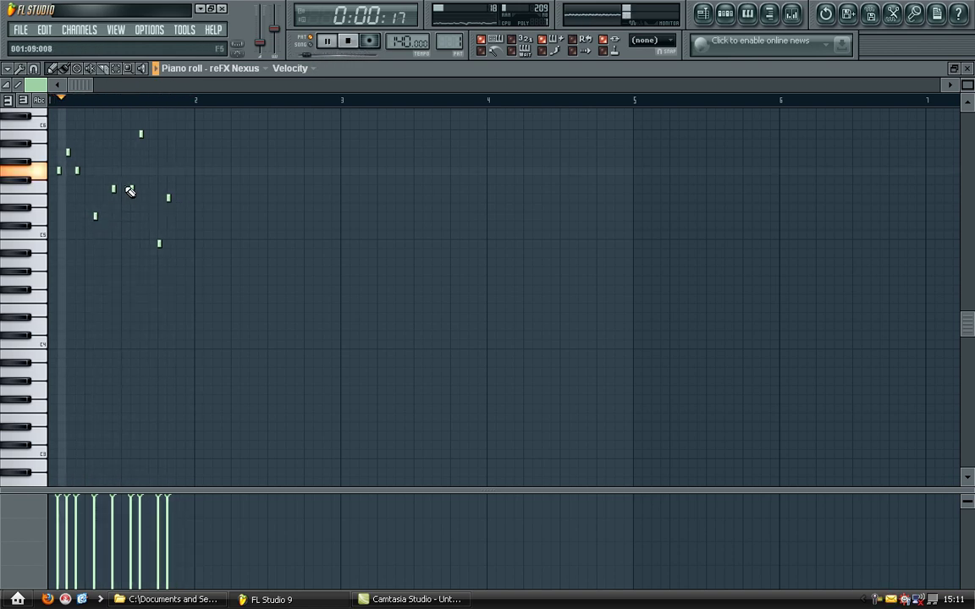
click(349, 42)
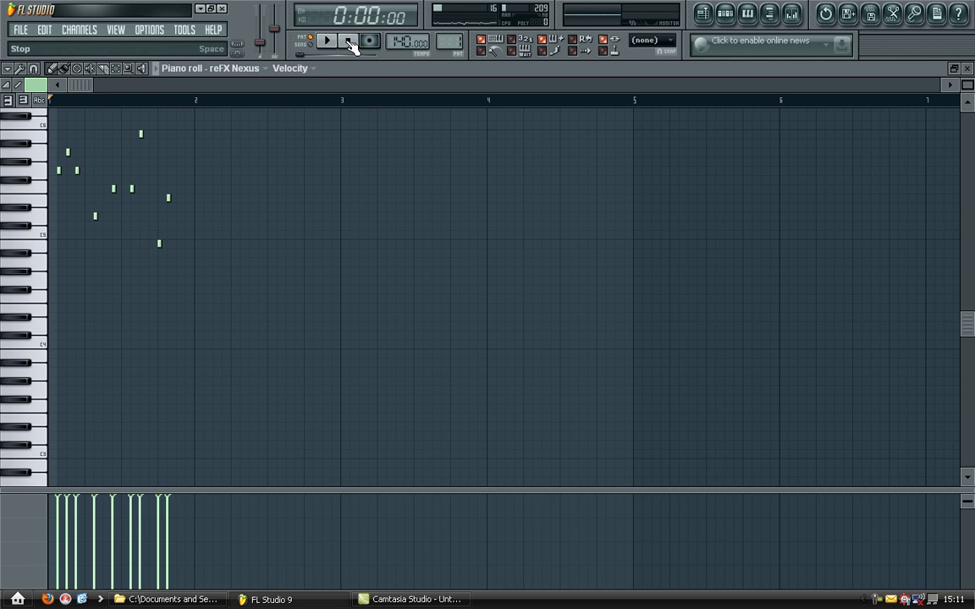
Add bar 2 notes: E5 at steps 1, 2 and 5, and C6 at steps 7 and 9
click(195, 198)
click(204, 198)
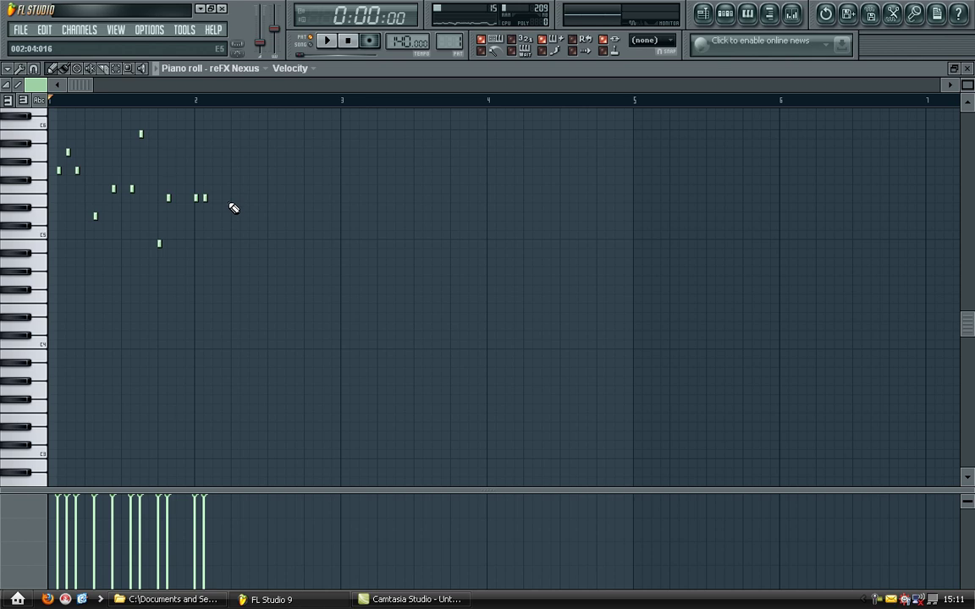
click(234, 200)
click(259, 126)
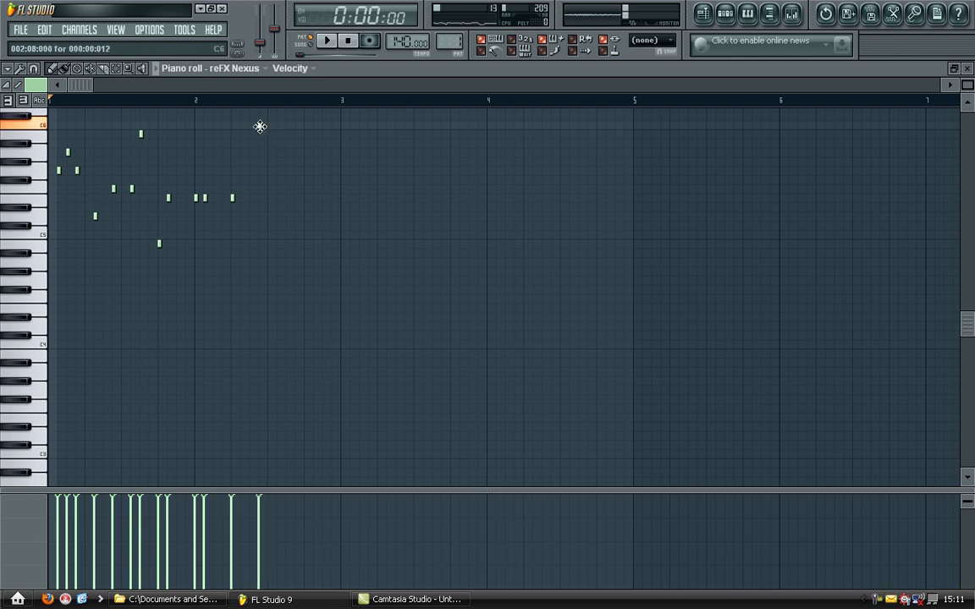
click(267, 125)
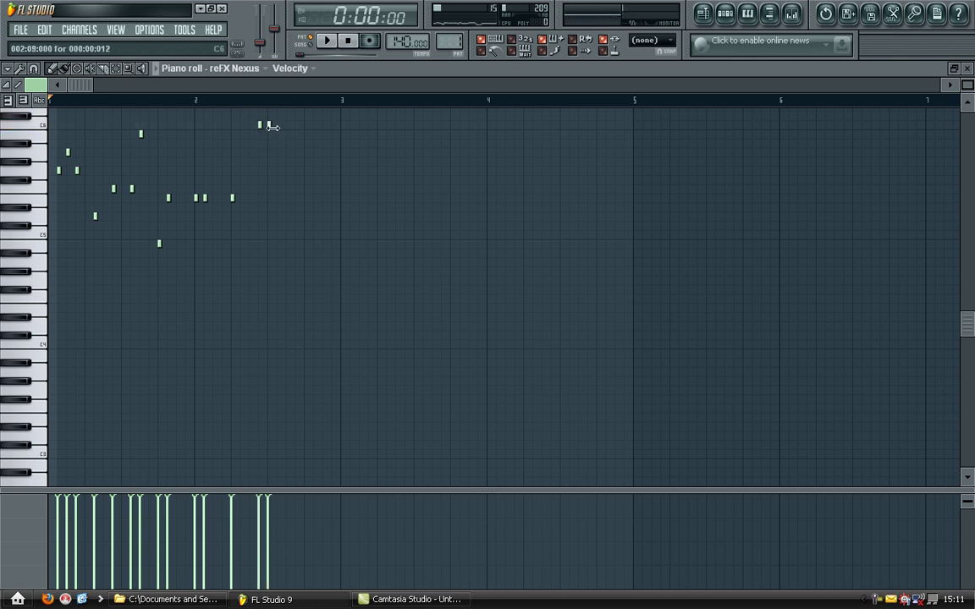
click(241, 125)
drag(242, 125, 251, 126)
right_click(260, 126)
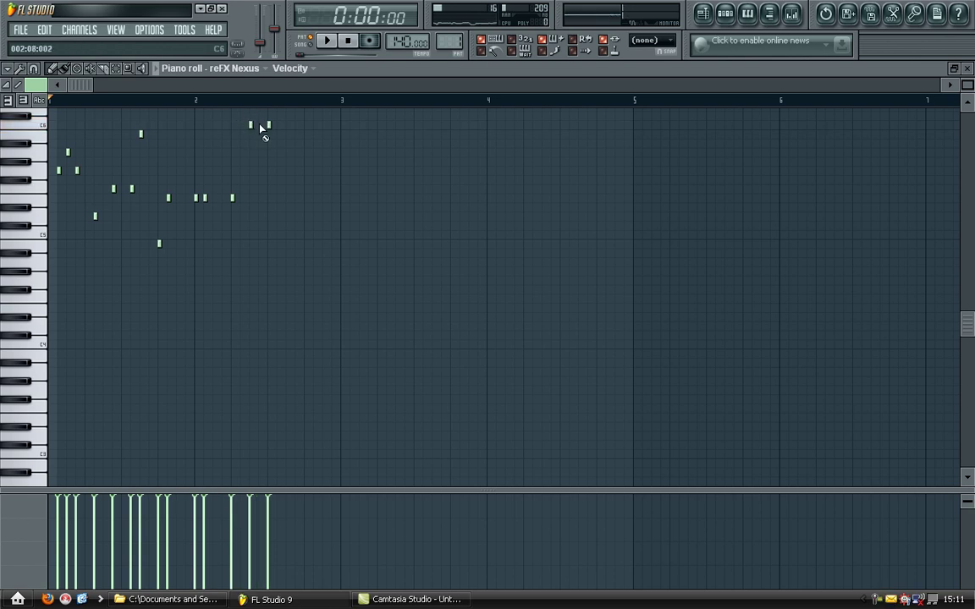
Complete bar 2 with E5 at steps 11 and 15, C6 at step 13 and A#5 at step 16, and play the melody
click(296, 124)
click(277, 152)
drag(287, 159, 285, 200)
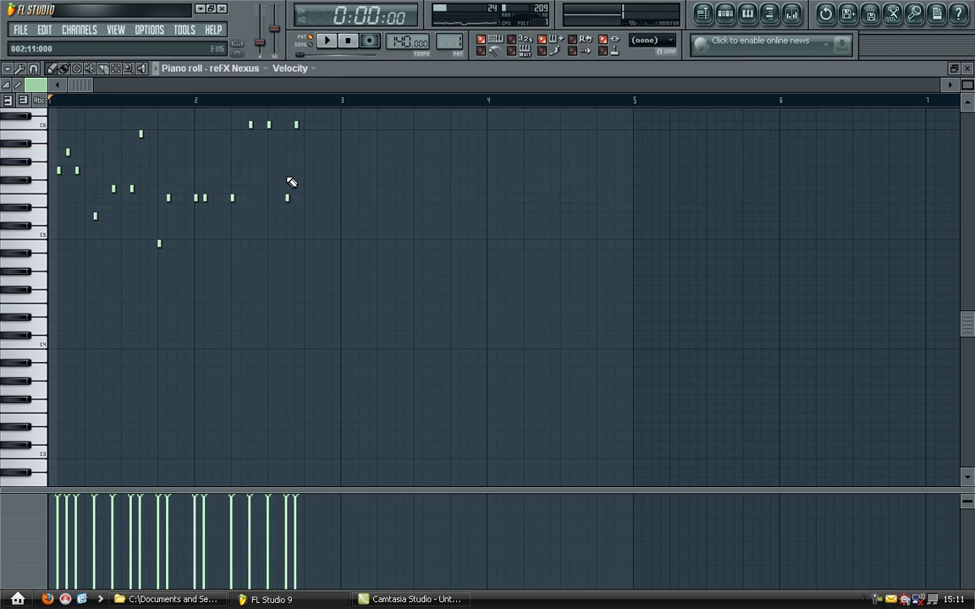
drag(298, 125, 305, 124)
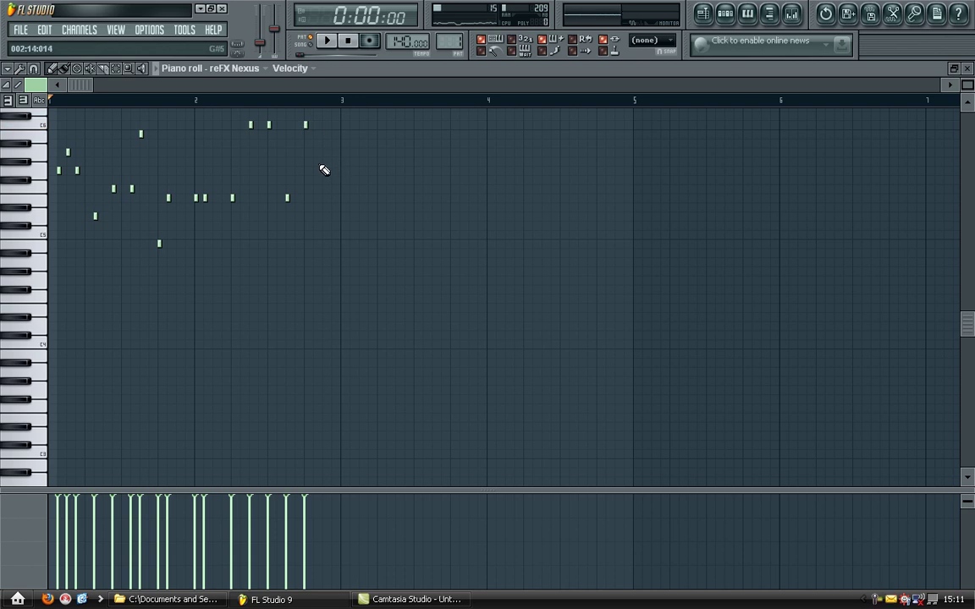
click(324, 198)
click(332, 143)
click(328, 41)
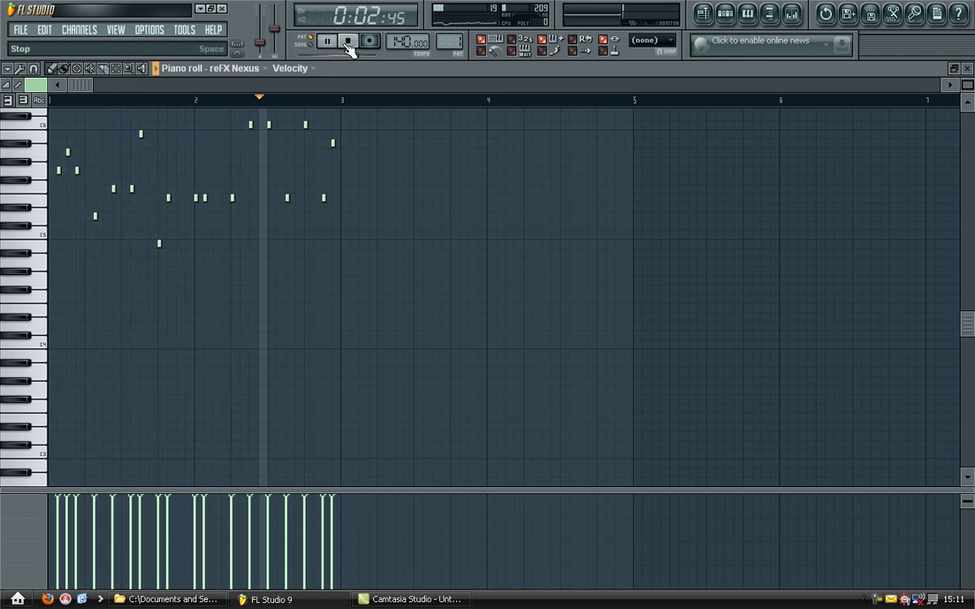
click(349, 44)
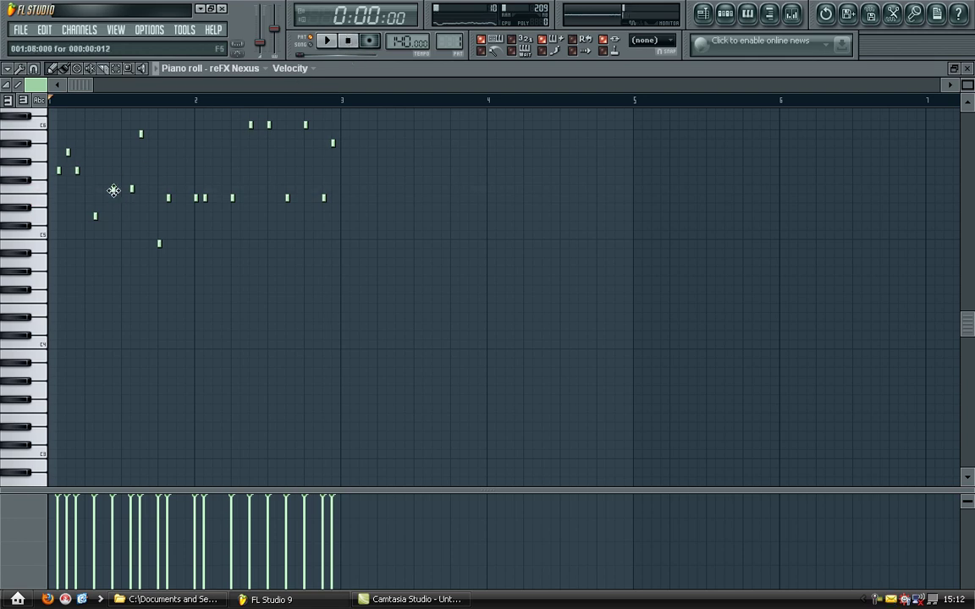
Raise the two F5 notes at steps 8 and 10 of bar 1 to F#5 and play the result
drag(112, 188, 114, 178)
click(112, 171)
right_click(104, 172)
right_click(113, 172)
click(115, 174)
drag(114, 176, 132, 181)
click(327, 41)
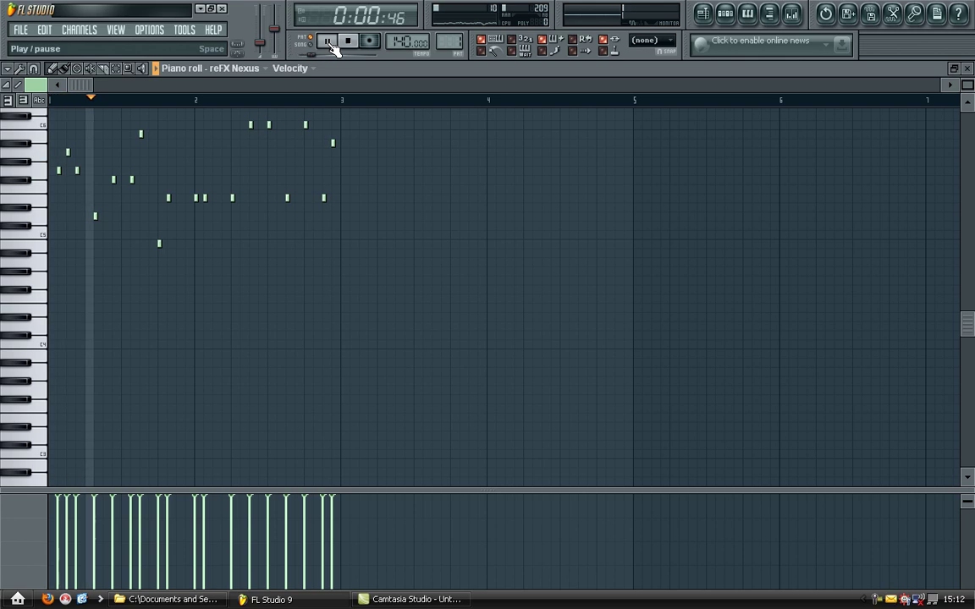
click(348, 40)
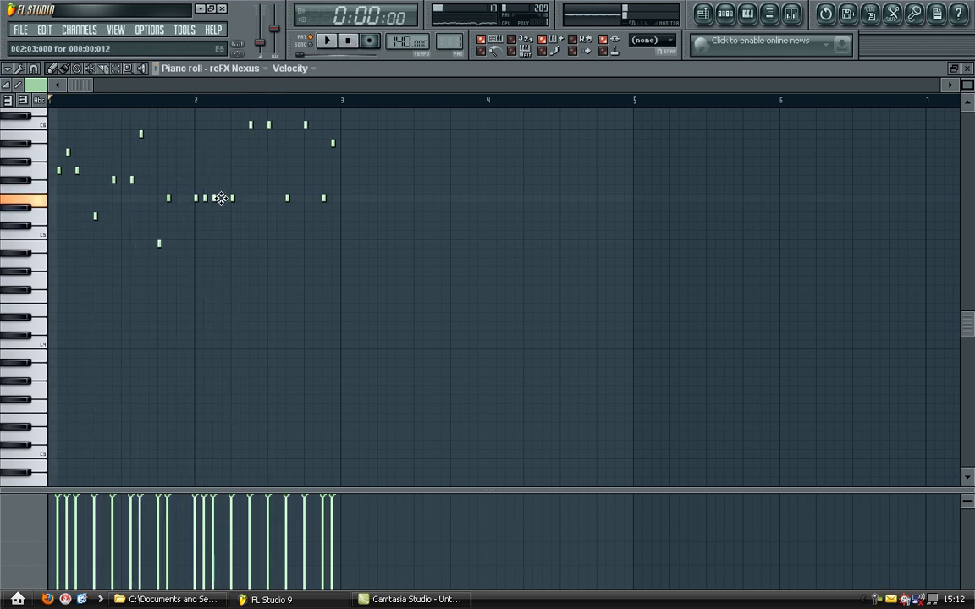
Shift bar 2's third E5 to step 4 and the first two C6 notes to steps 6 and 8
click(210, 199)
click(223, 199)
right_click(214, 199)
right_click(232, 199)
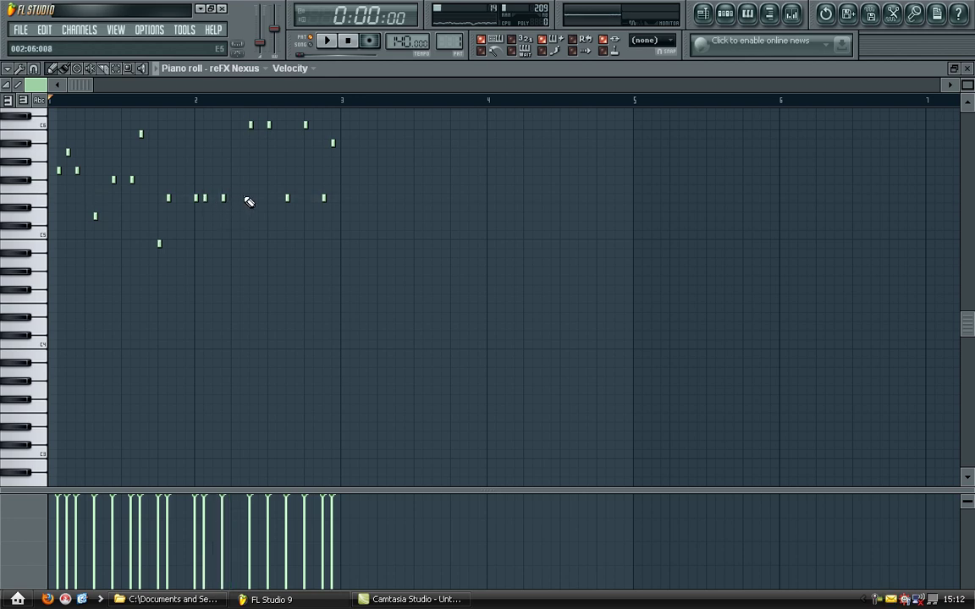
click(237, 126)
drag(233, 126, 257, 127)
right_click(251, 126)
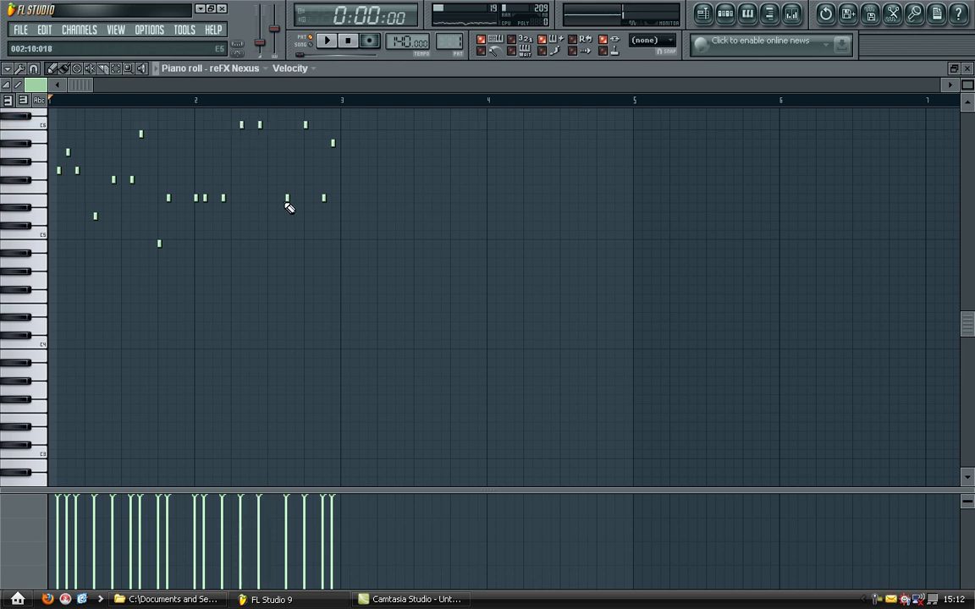
Reposition bar 2's last four notes as E5 at step 10, C6 at step 12, E5 at step 13 and B5 at step 15
drag(285, 200, 276, 199)
drag(305, 127, 296, 126)
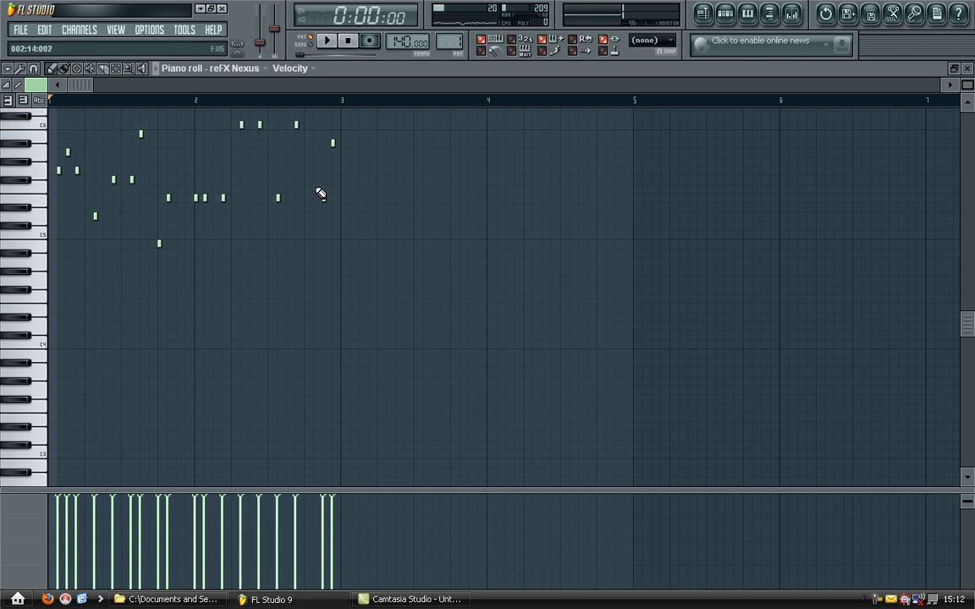
drag(322, 198, 306, 198)
mouse_move(333, 144)
mouse_down()
mouse_move(322, 144)
mouse_move(328, 134)
mouse_up()
click(318, 134)
right_click(325, 144)
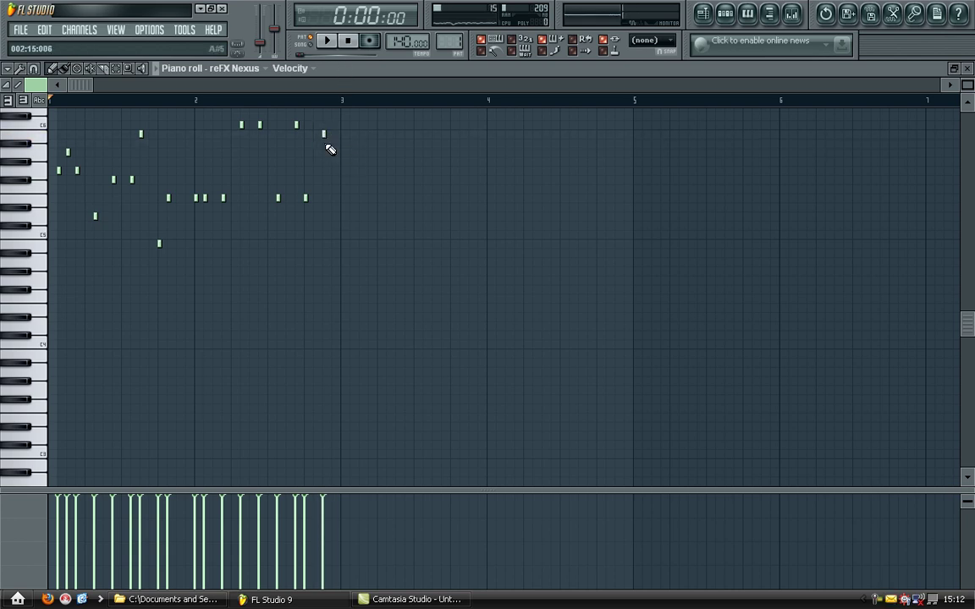
Move bar 2's C6 from step 12 to step 11 and play the melody
click(329, 42)
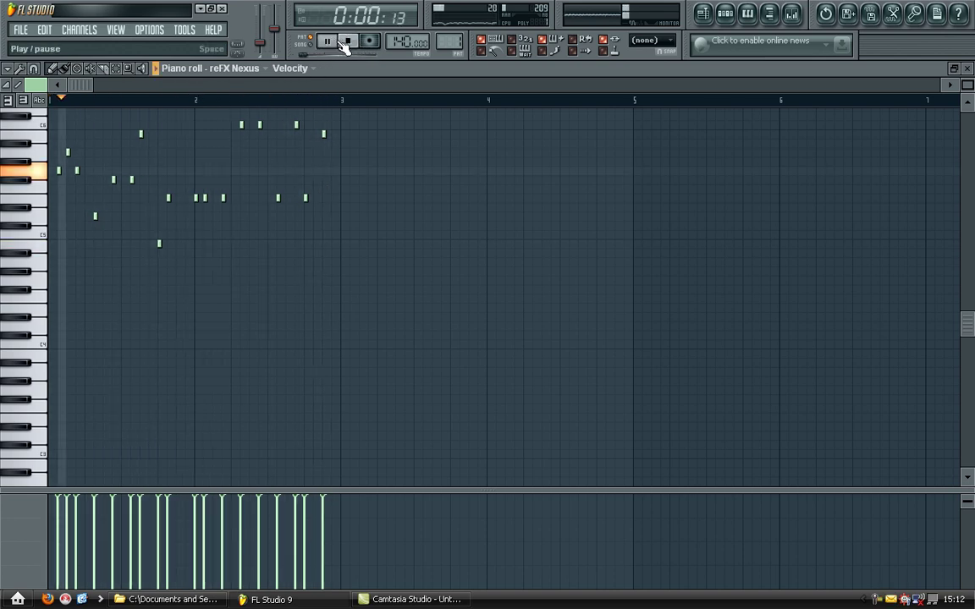
click(353, 42)
click(330, 42)
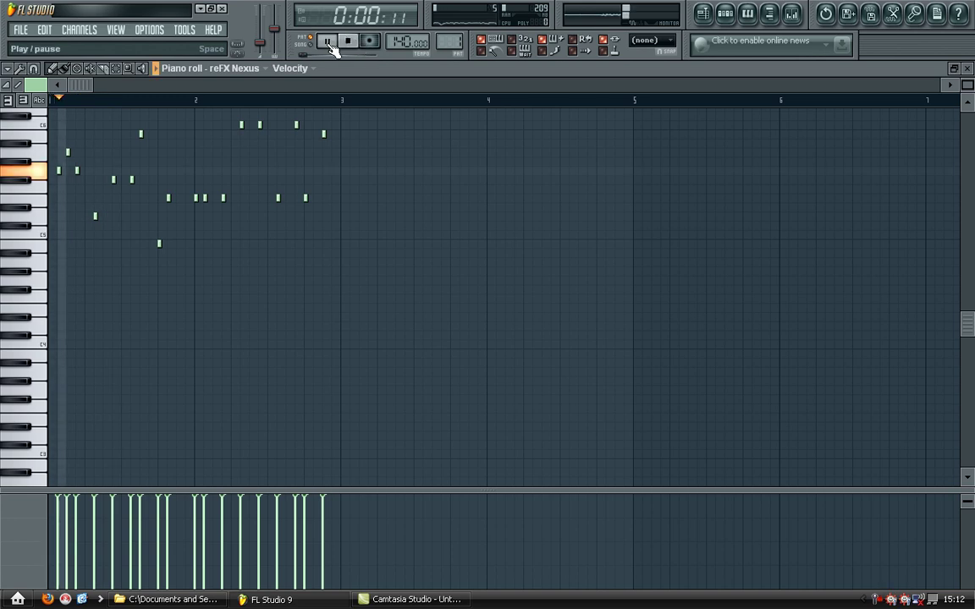
click(288, 125)
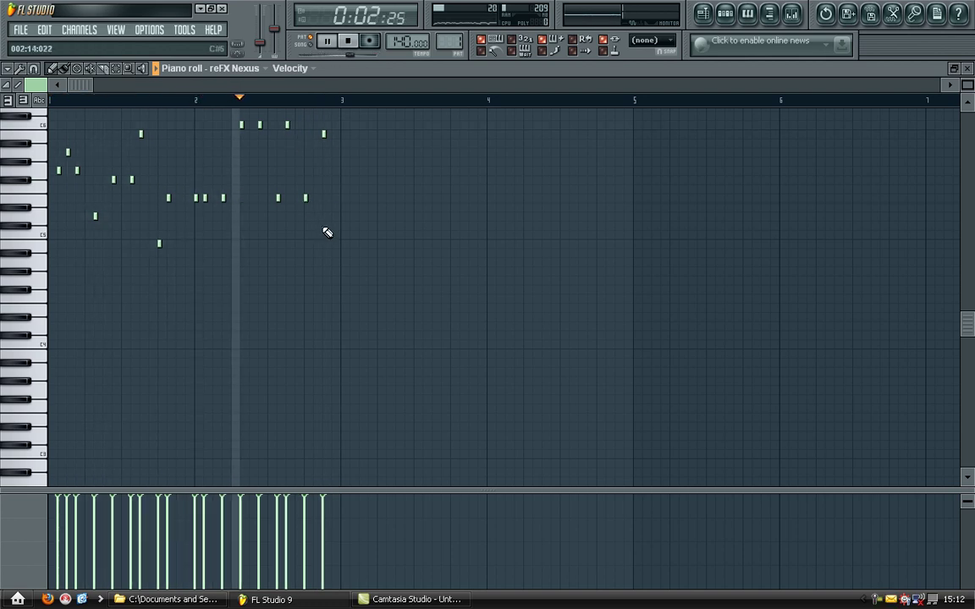
click(350, 44)
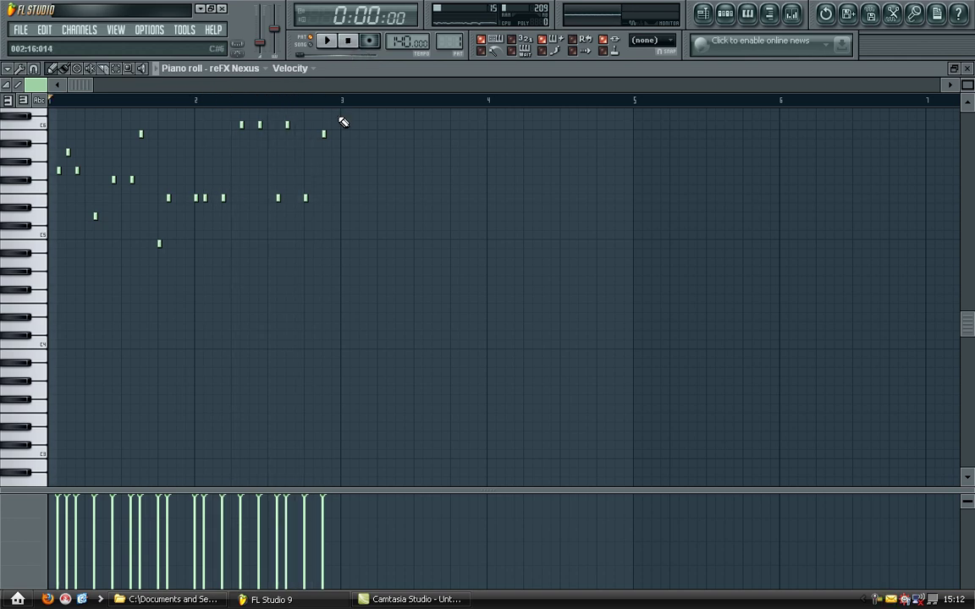
Try a bar 3 phrase with G5 at step 2, D#5 at steps 4 and 5, and F5 at steps 8 and 10
click(351, 170)
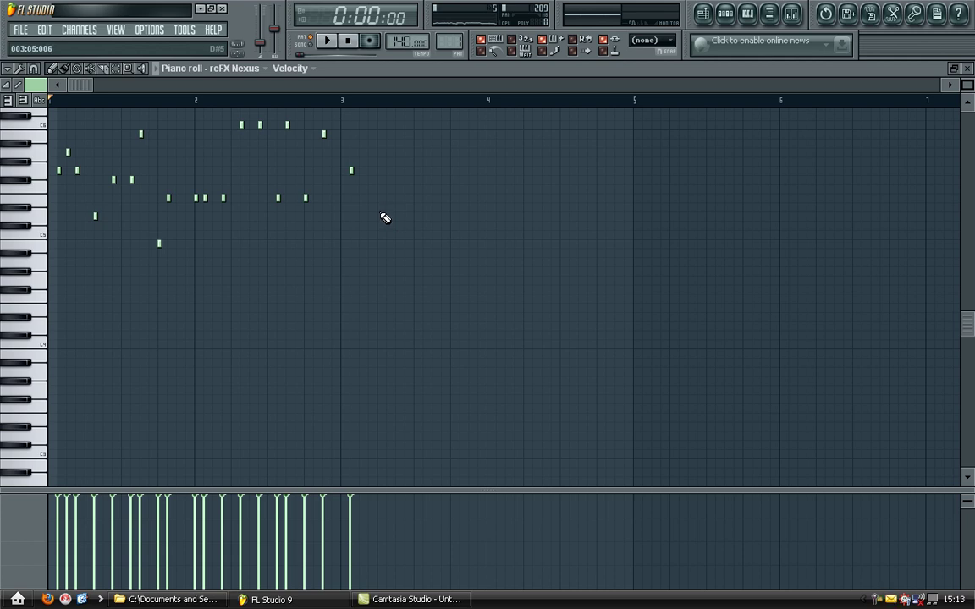
click(368, 206)
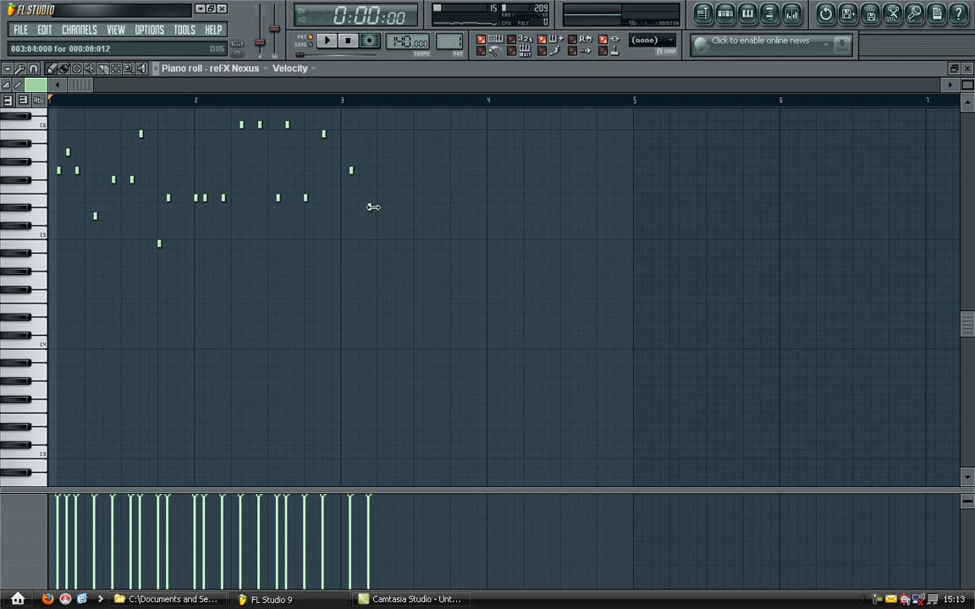
click(378, 206)
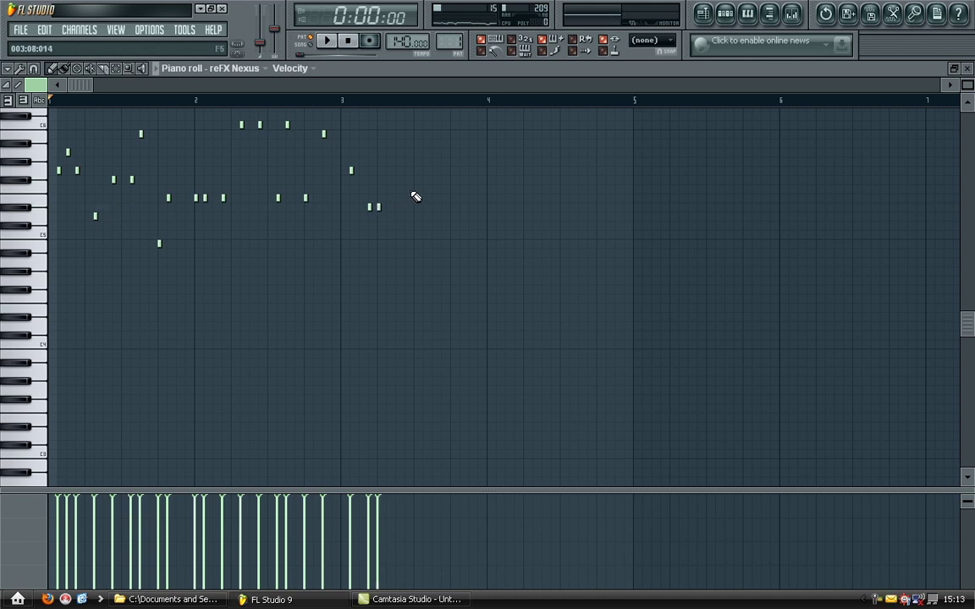
click(412, 191)
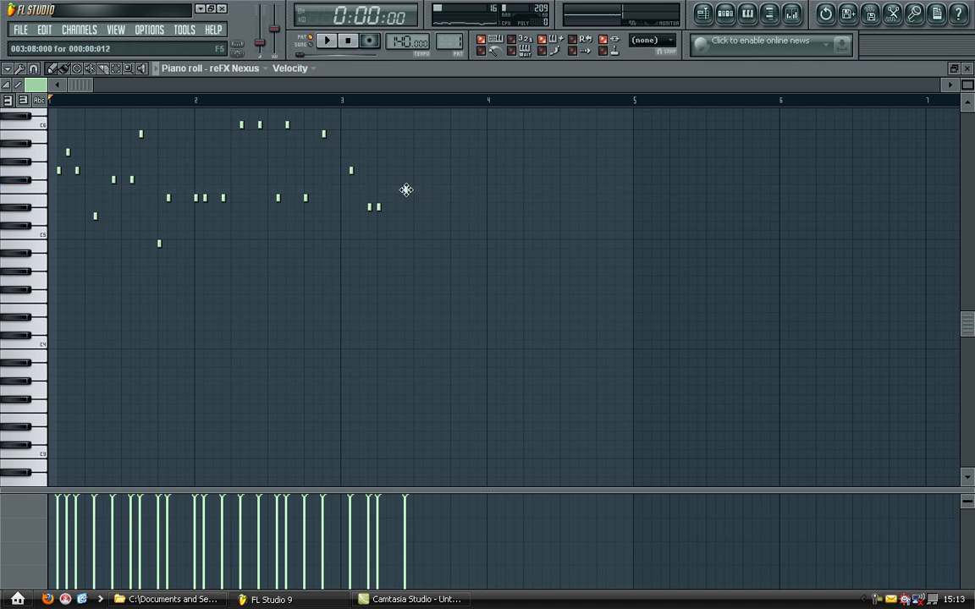
click(425, 189)
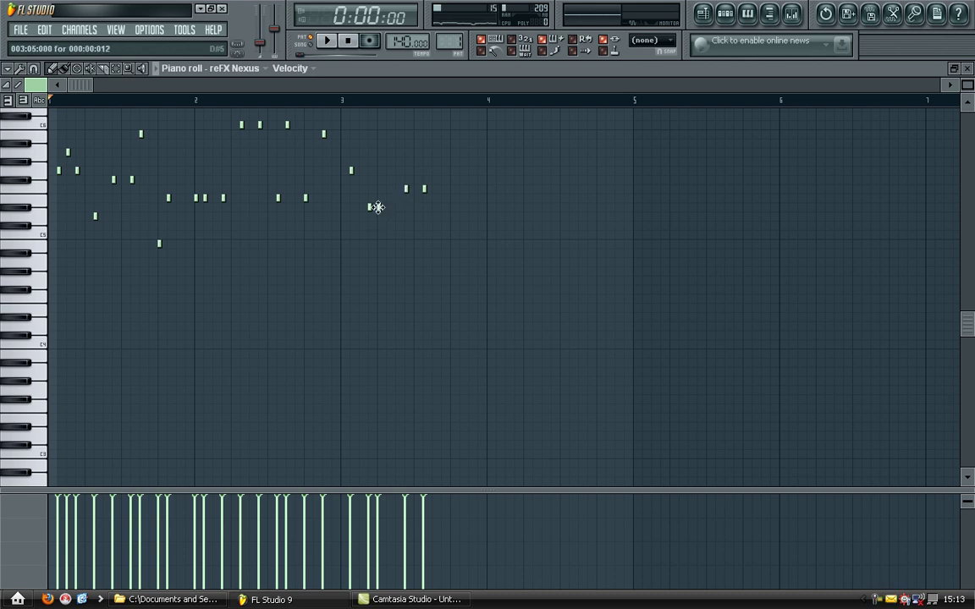
Play the melody, shift bar 2's B5 to step 14, and restart playback
click(330, 42)
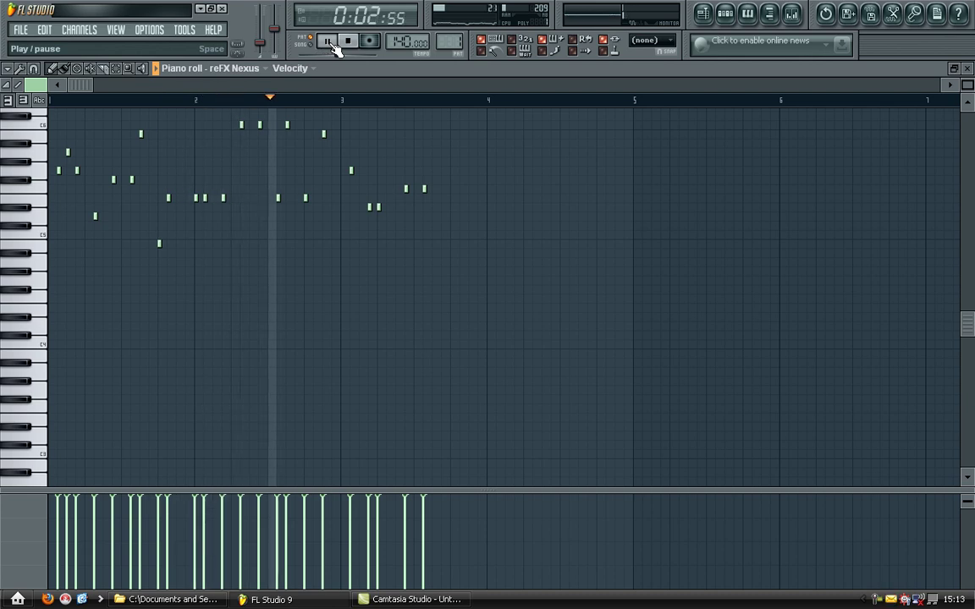
click(347, 41)
click(314, 134)
click(336, 49)
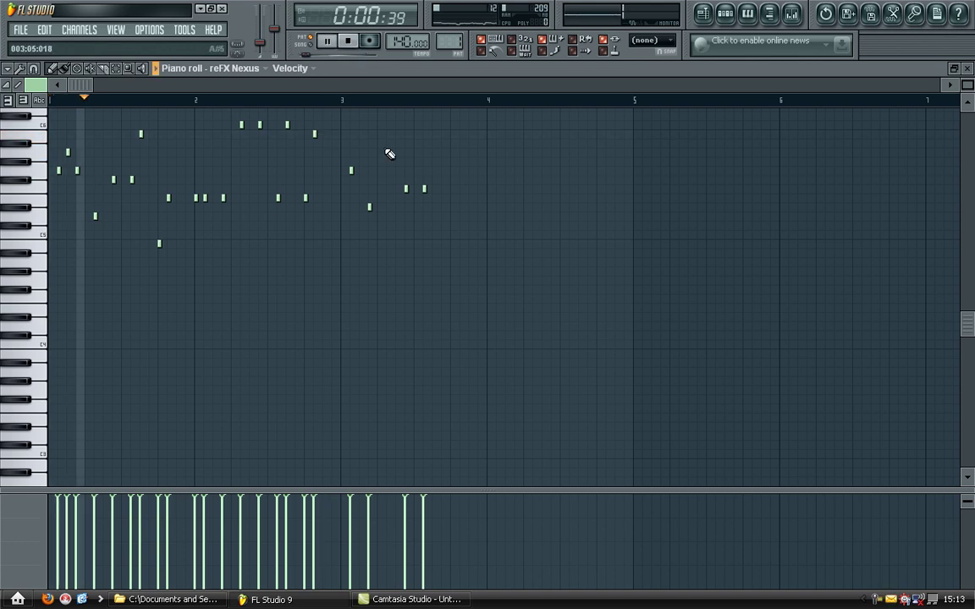
Delete all the notes in bar 3 and stop playback
right_click(351, 170)
right_click(369, 207)
right_click(423, 189)
right_click(405, 188)
click(353, 44)
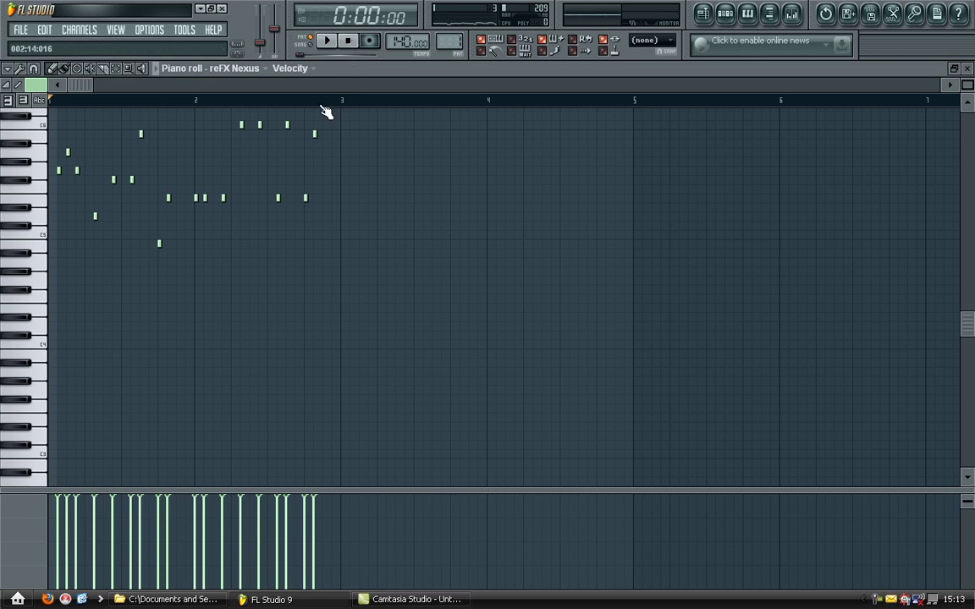
Enter G5 at step 2 and D5 at step 6 of bar 3, checking the melody by playback
click(352, 170)
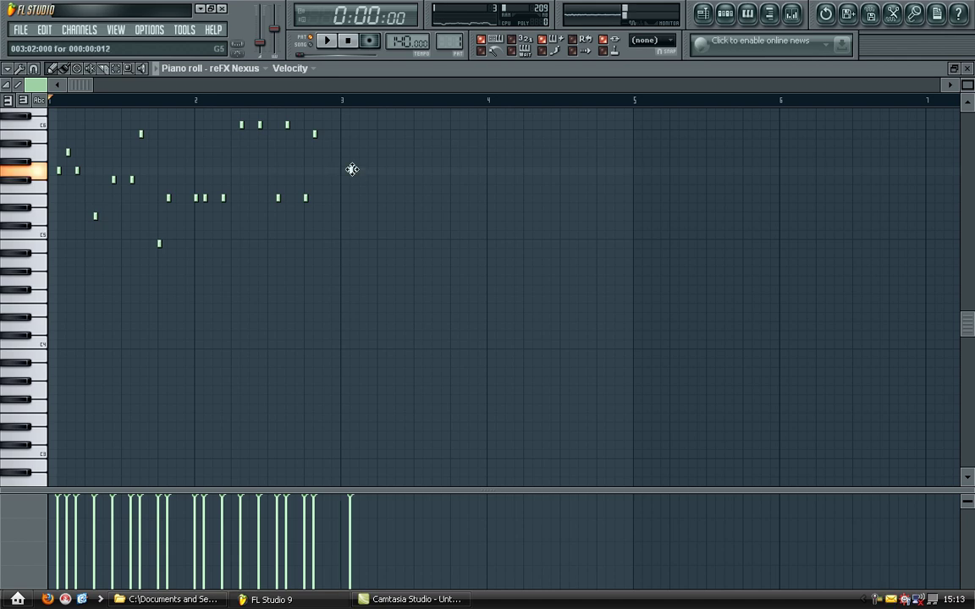
click(327, 41)
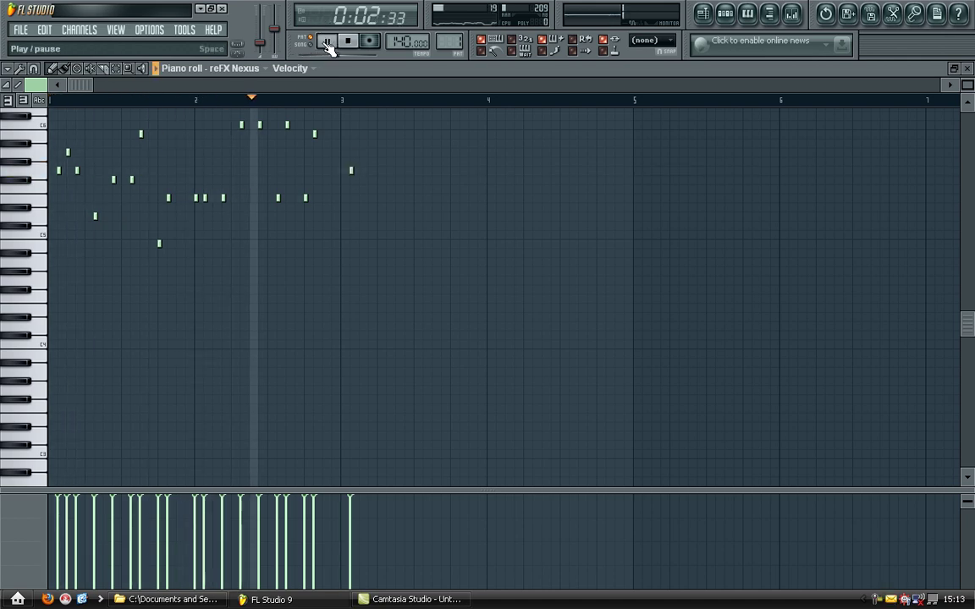
click(351, 42)
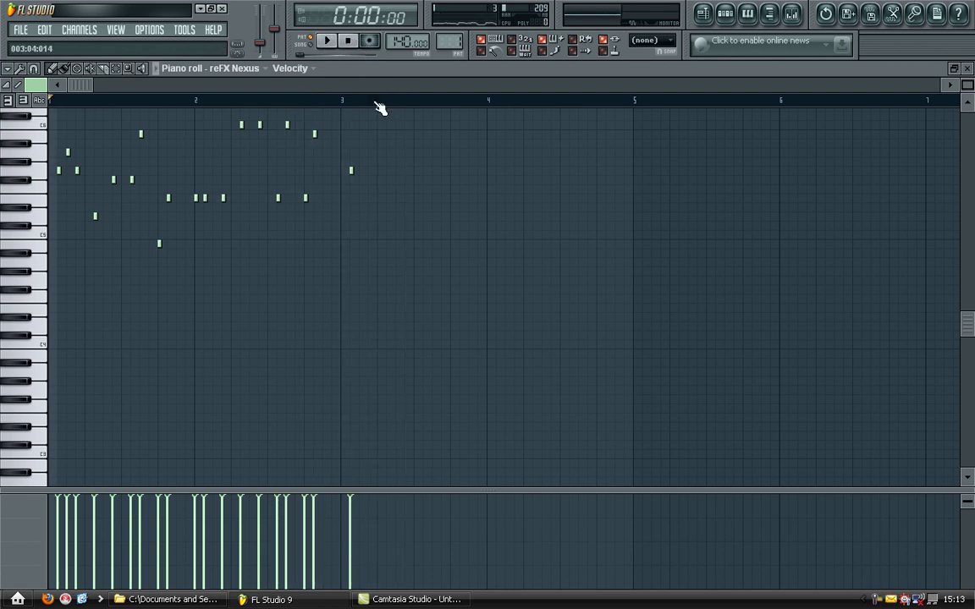
click(377, 216)
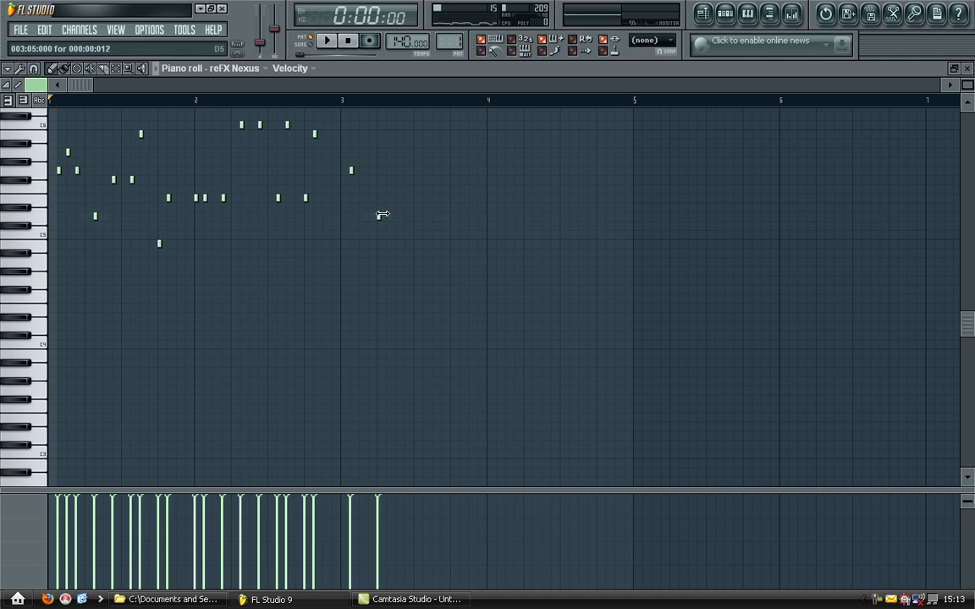
click(326, 51)
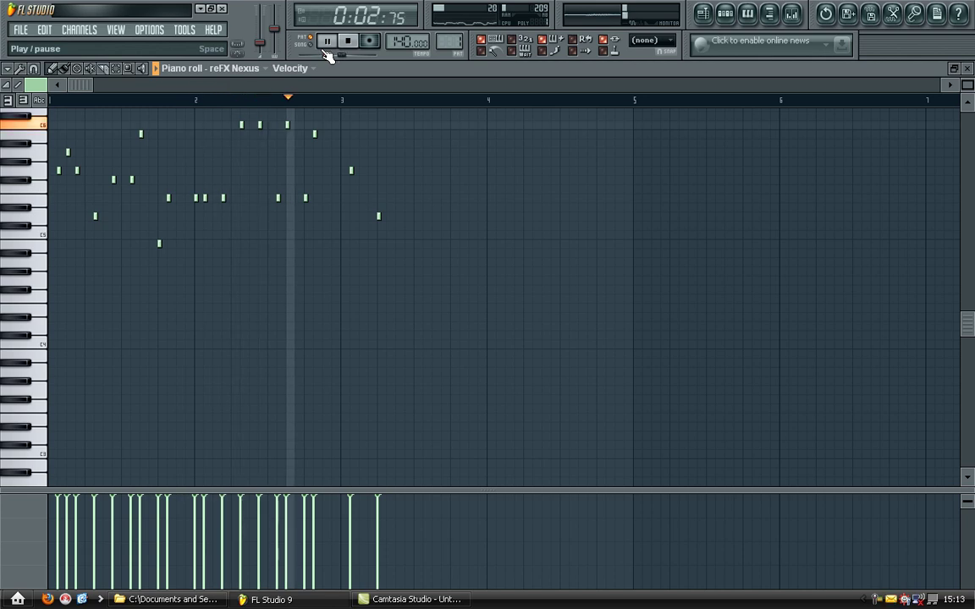
click(346, 46)
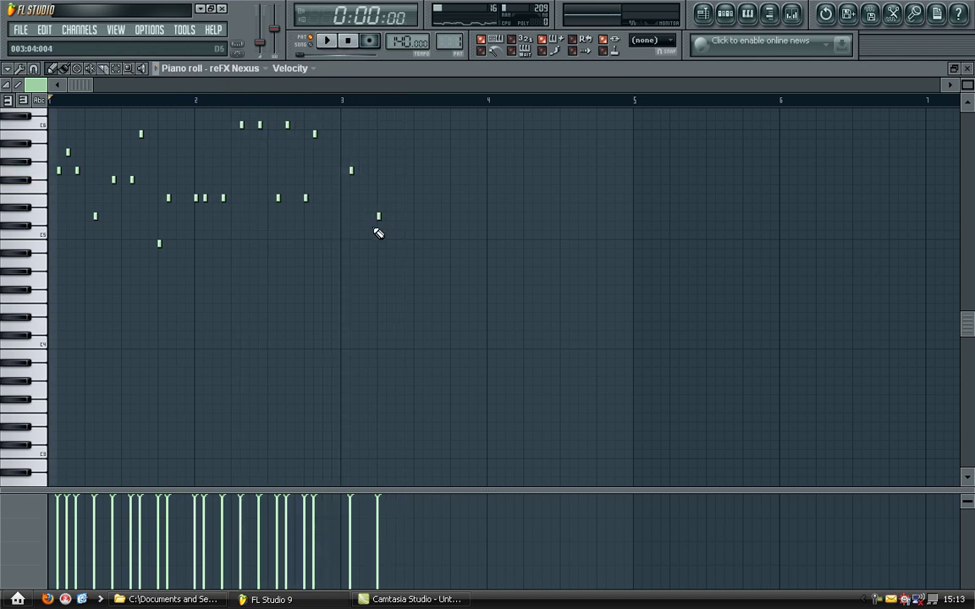
drag(379, 216, 386, 214)
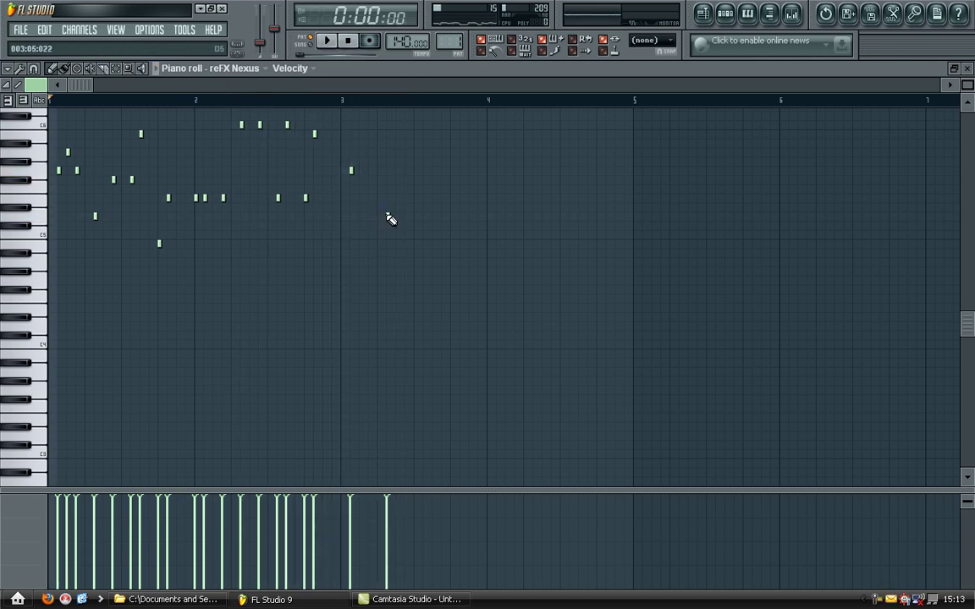
Add F#5 notes at steps 9 and 11 of bar 3 and play the melody
click(407, 189)
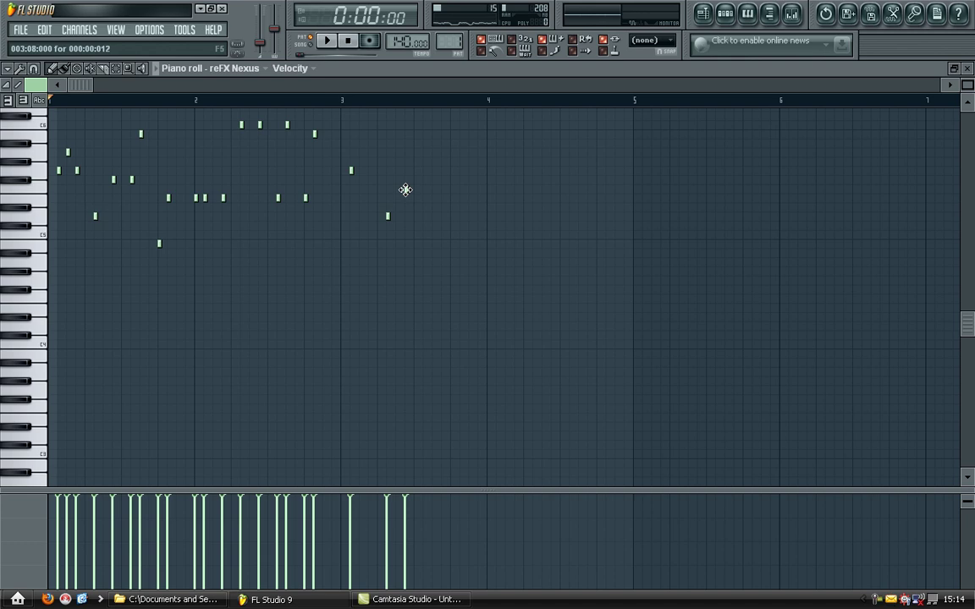
drag(405, 190, 408, 176)
drag(406, 182, 415, 178)
click(430, 179)
click(329, 44)
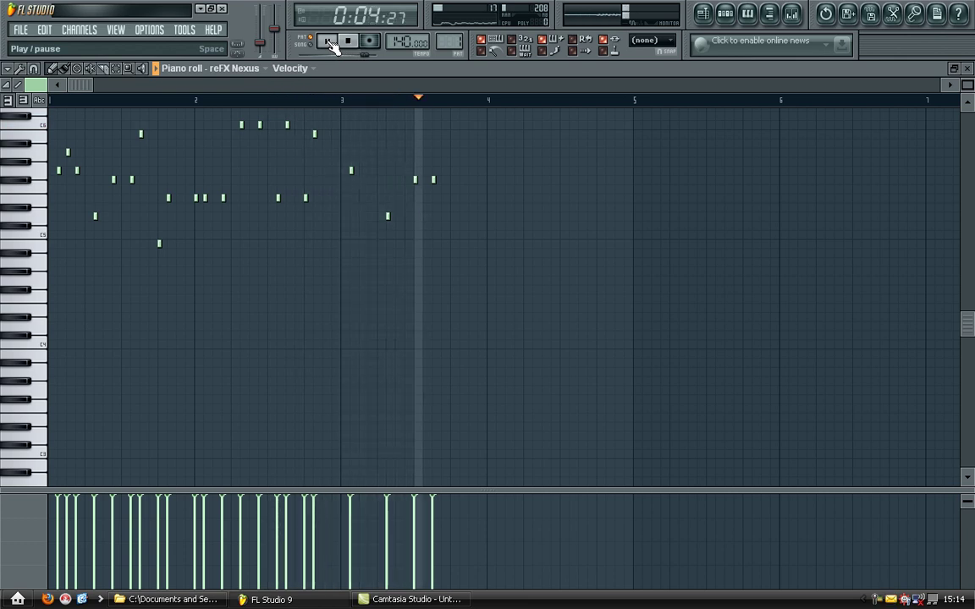
click(347, 41)
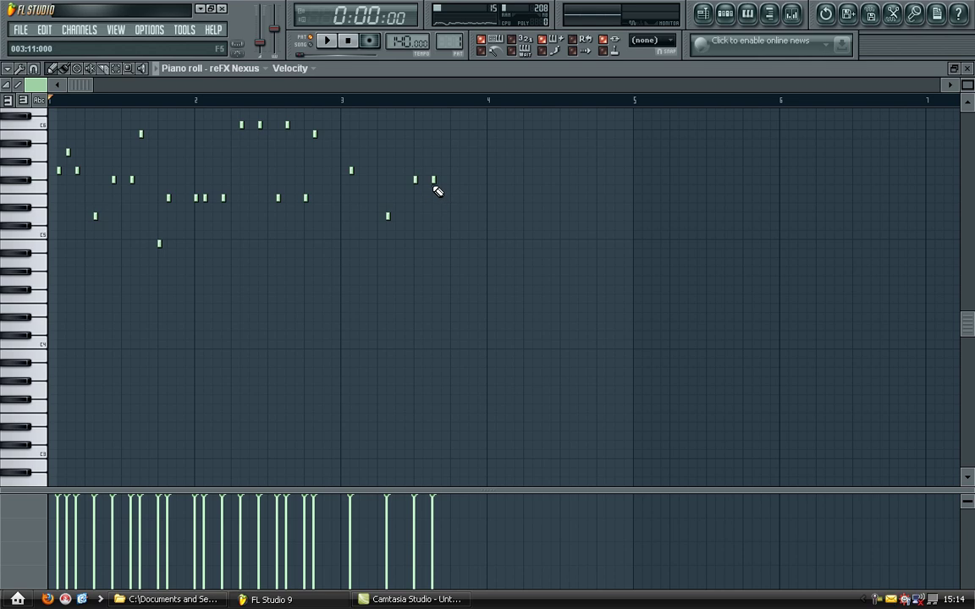
Add B5 at step 12 and E5 at step 15 of bar 3, plus E5 at steps 1, 2 and 4 of bar 4
click(450, 134)
drag(452, 137, 445, 137)
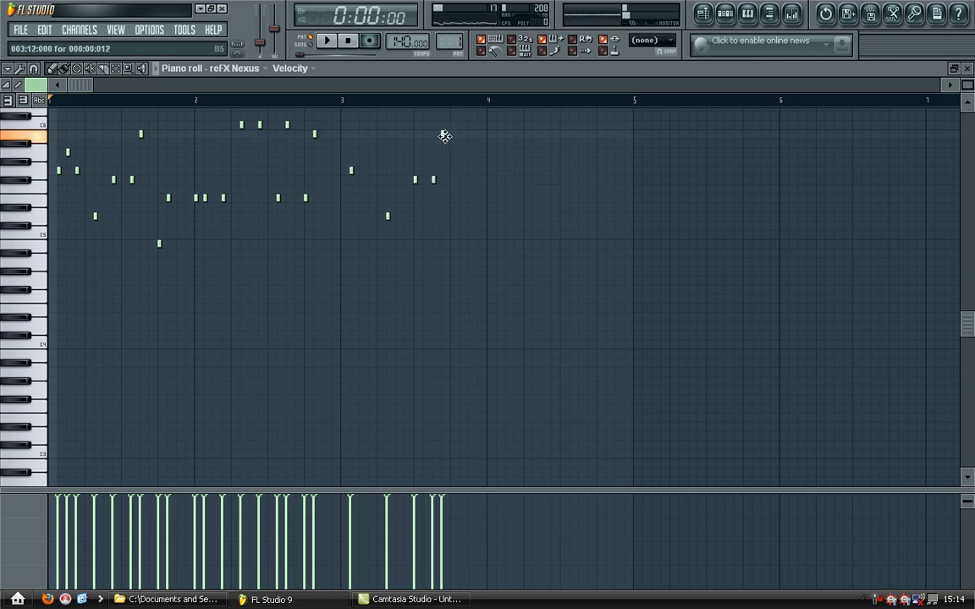
click(472, 198)
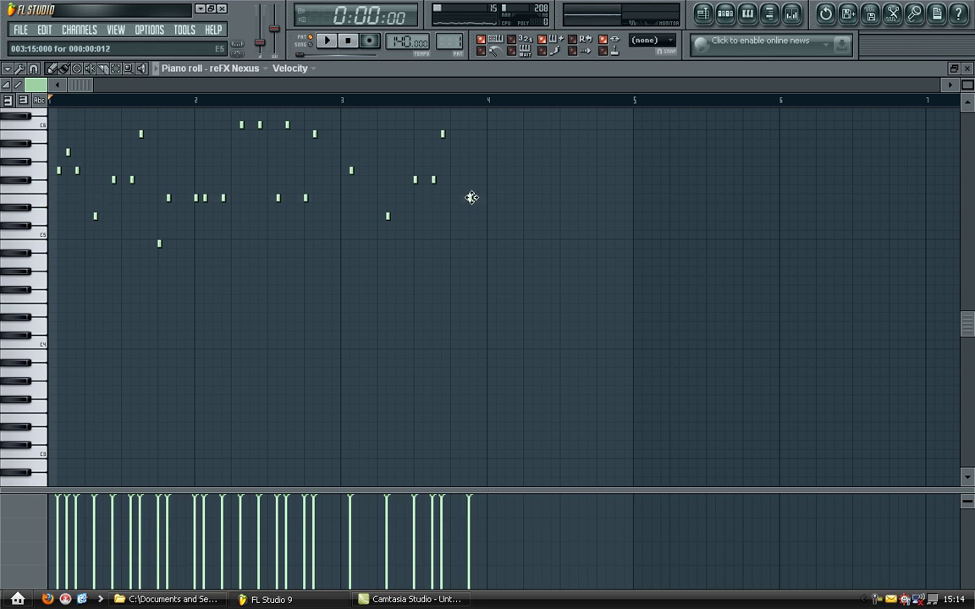
click(490, 197)
click(499, 198)
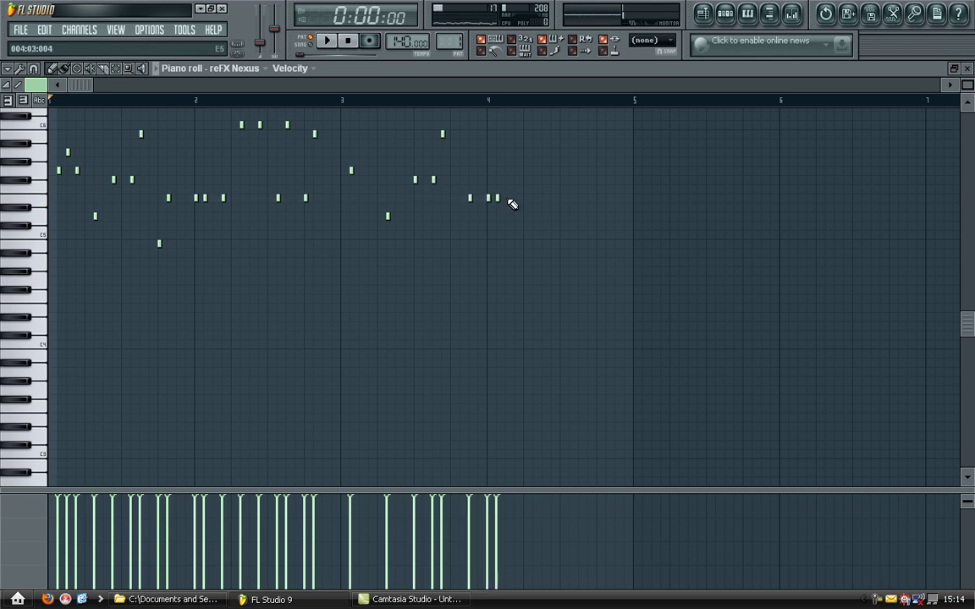
click(516, 198)
Play the extended melody into bar 4 and stop with recording turned off
click(333, 43)
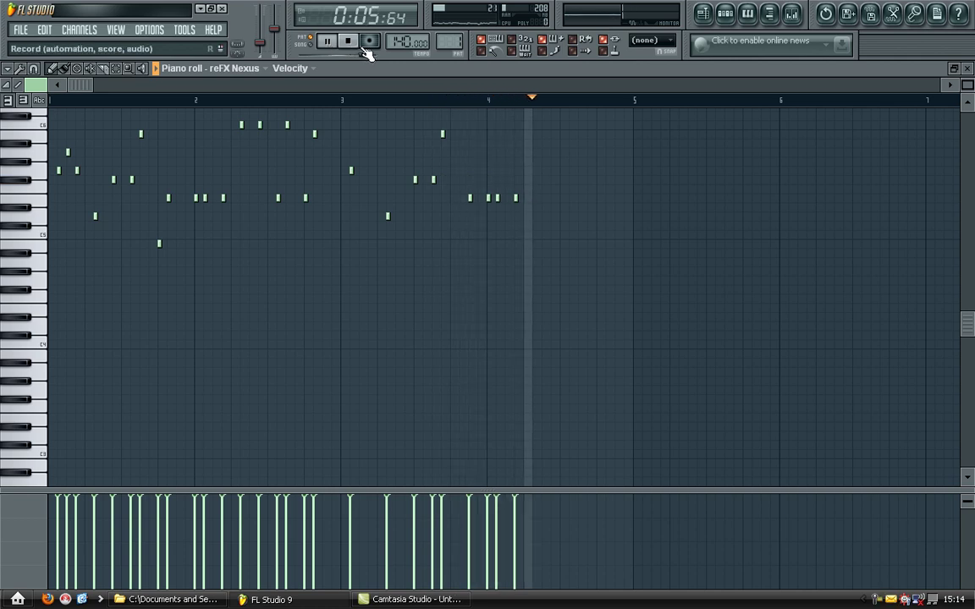
click(369, 42)
click(660, 142)
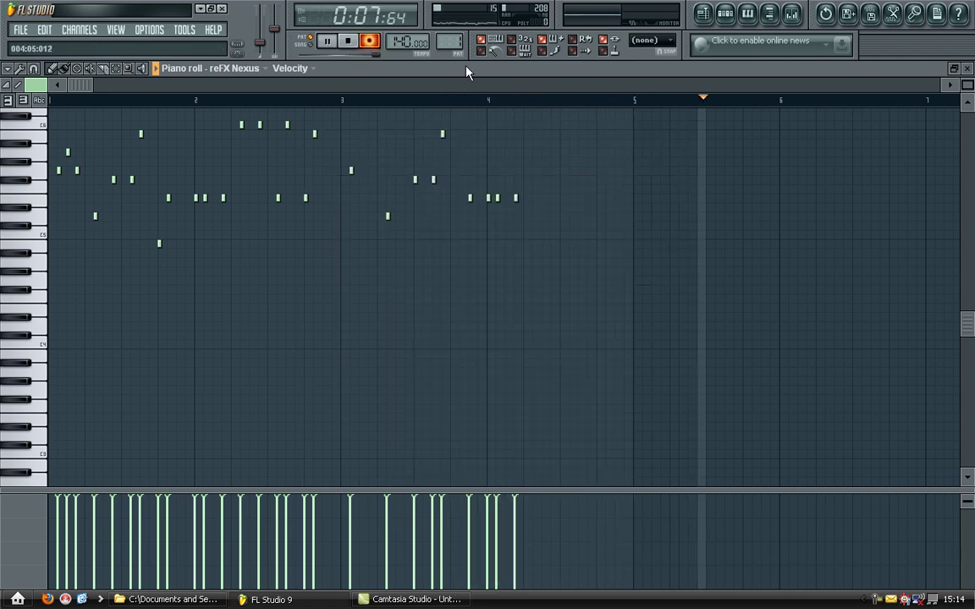
click(369, 41)
click(347, 42)
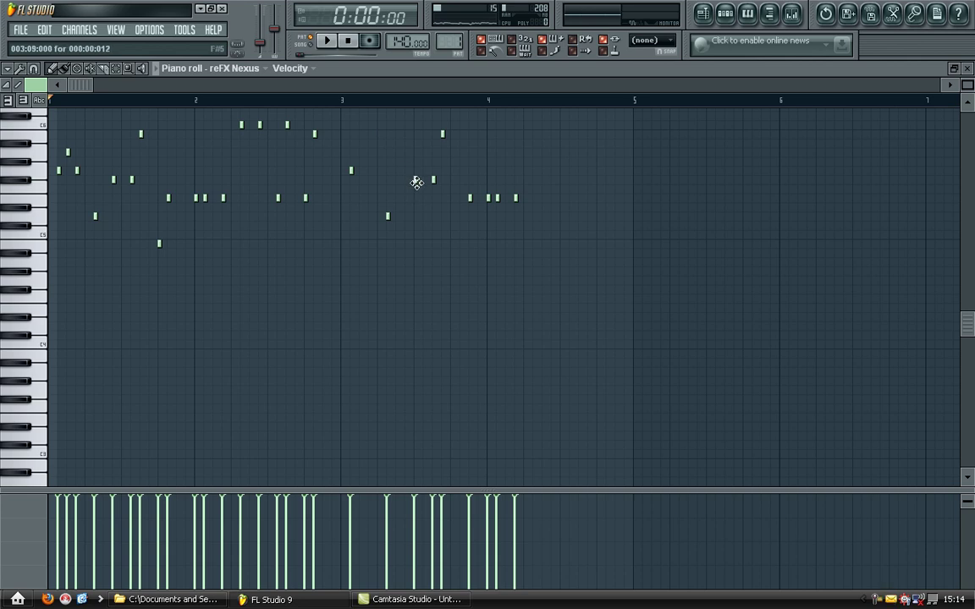
Shift bar 3's two F#5 notes to steps 8 and 10, playing the melody to check the timing
click(336, 47)
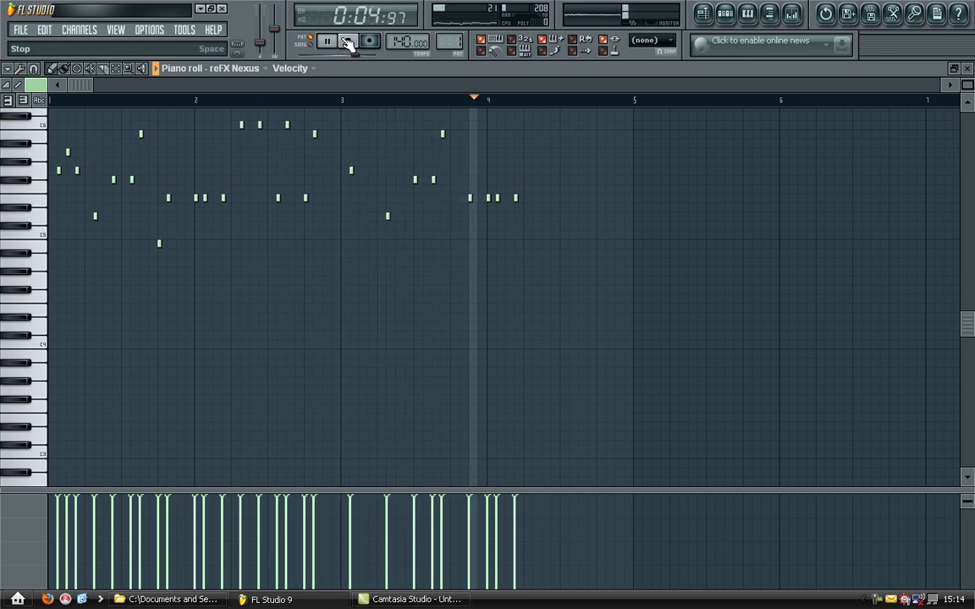
click(347, 42)
drag(432, 184, 420, 180)
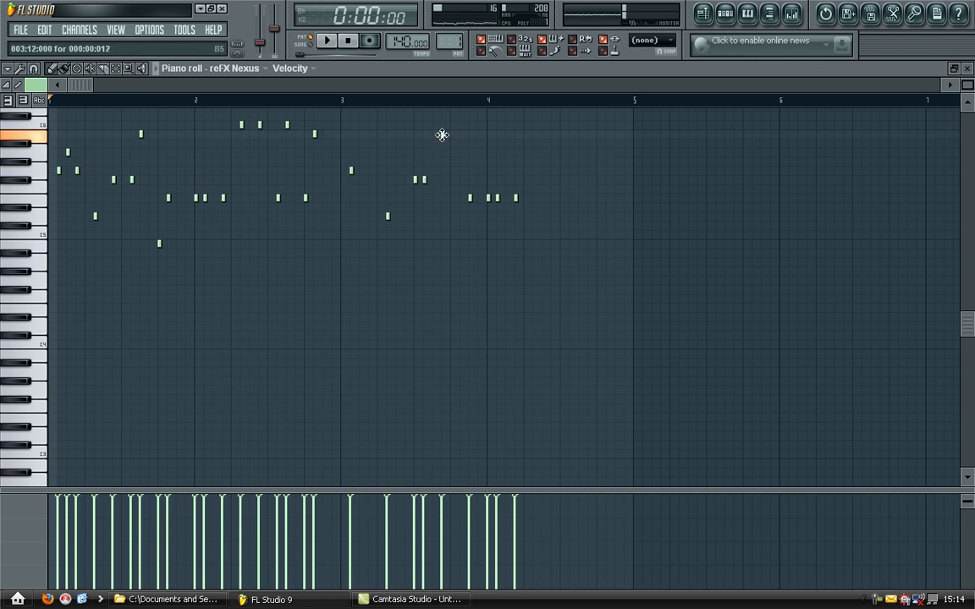
click(335, 44)
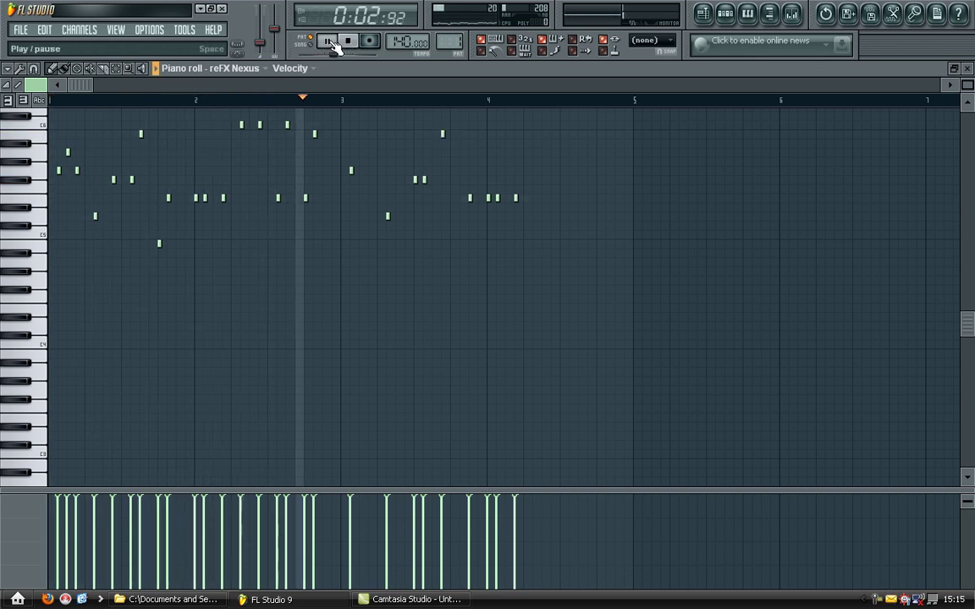
click(347, 42)
drag(413, 182, 405, 179)
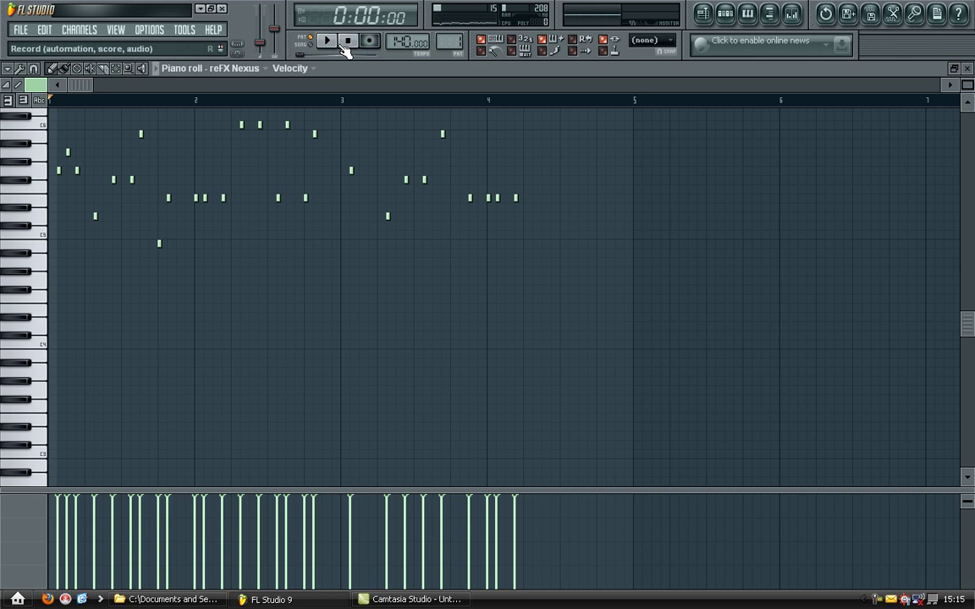
click(330, 42)
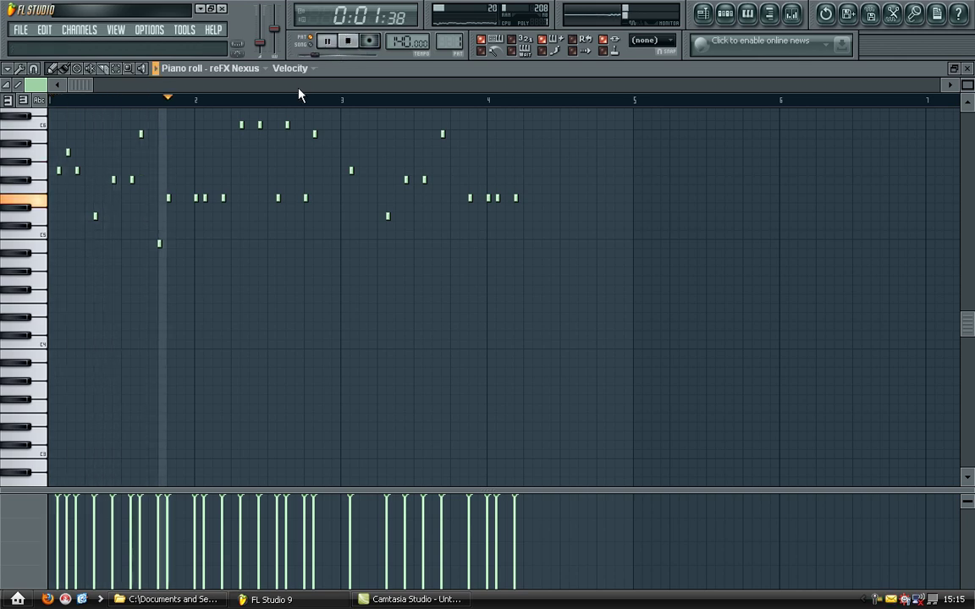
click(287, 125)
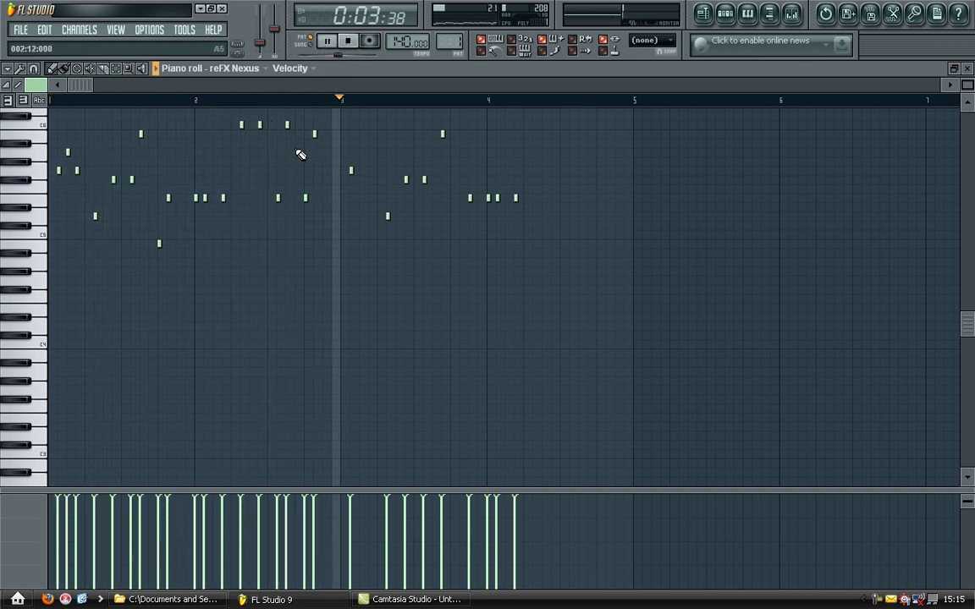
click(351, 42)
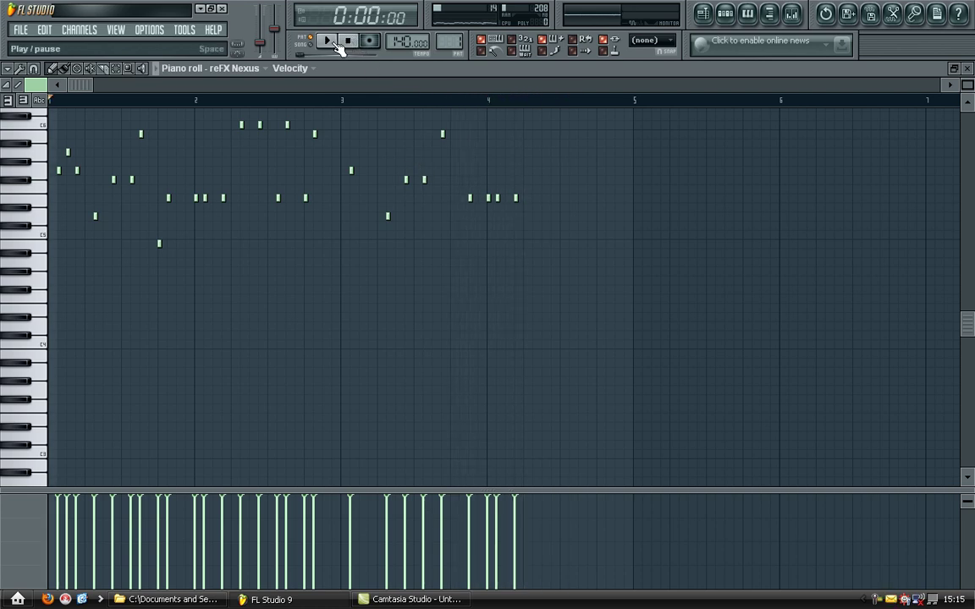
Play the melody from the start into bar 3 and stop it
click(335, 44)
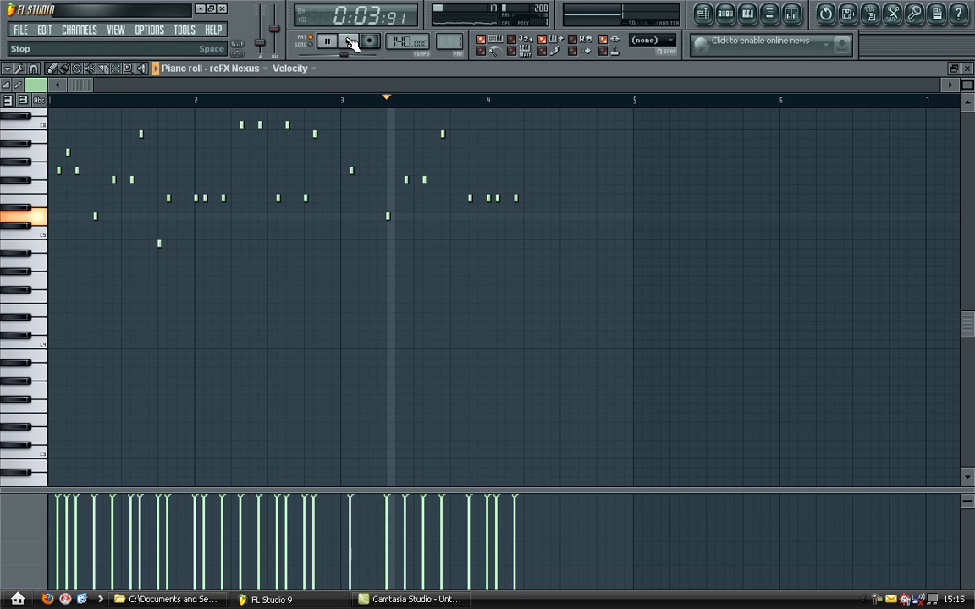
click(349, 42)
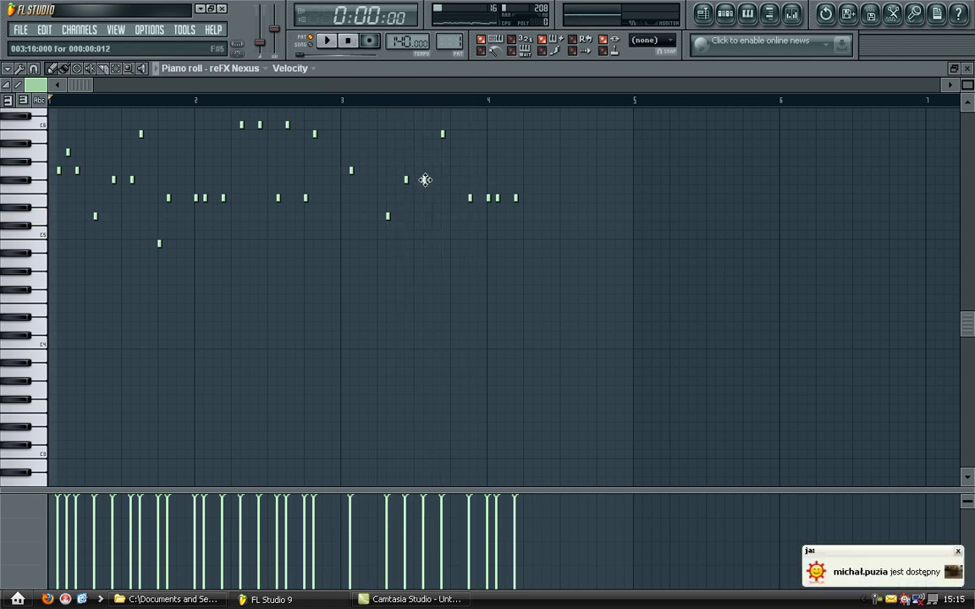
click(423, 180)
drag(423, 180, 414, 181)
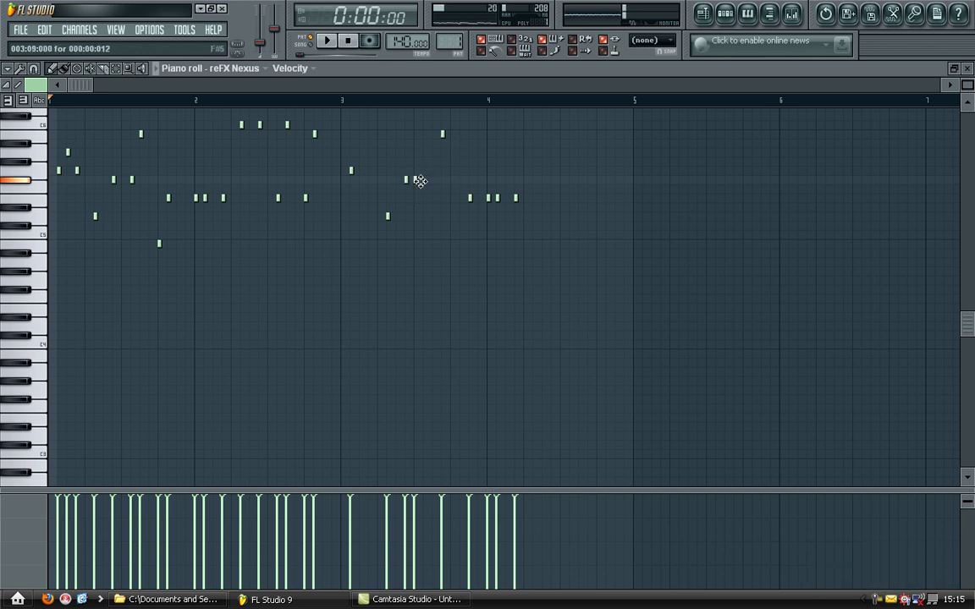
drag(417, 180, 427, 180)
Move bar 3's B5 one step earlier to step 11 and play the melody into bar 4
drag(444, 137, 433, 137)
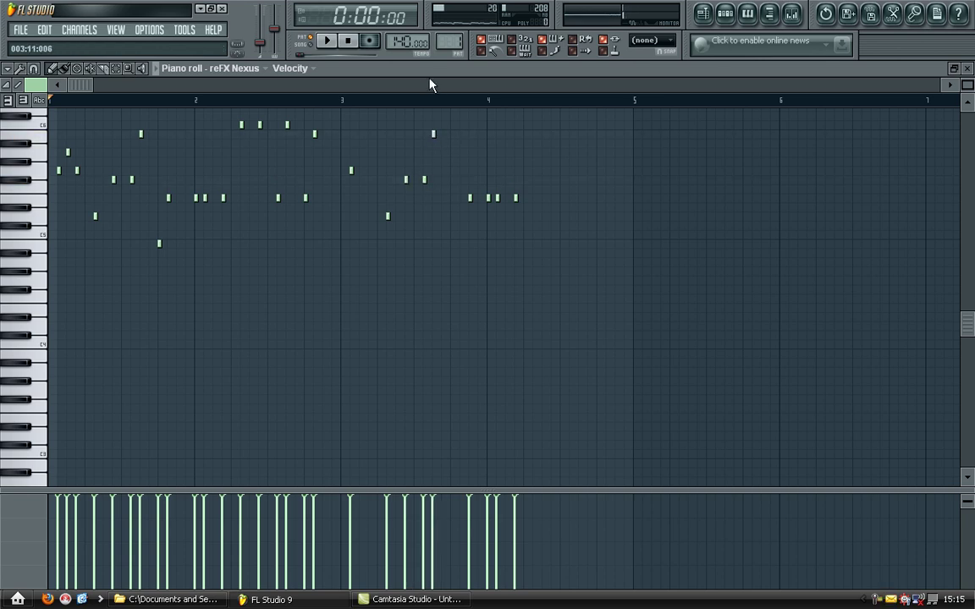
click(326, 40)
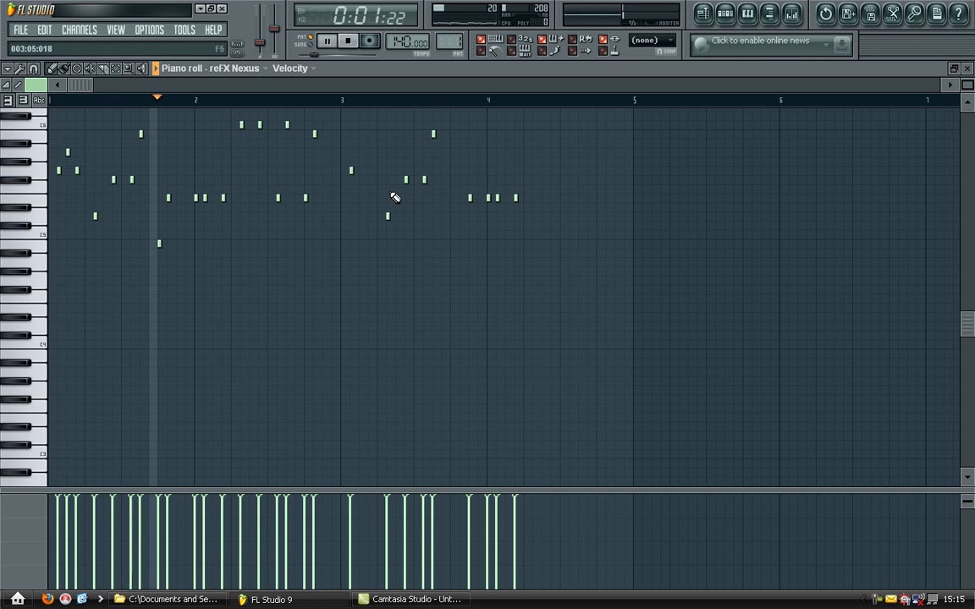
scroll(377, 217, up, 2)
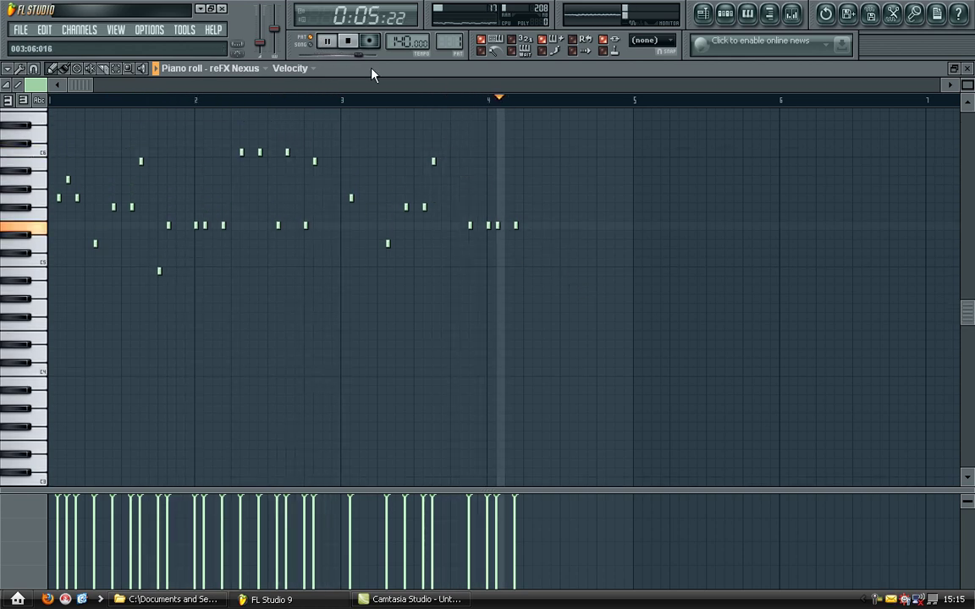
key(space)
Shift the last four E5 notes one step earlier, starting at step 14 of bar 3, and play the melody from the start
drag(470, 227, 507, 225)
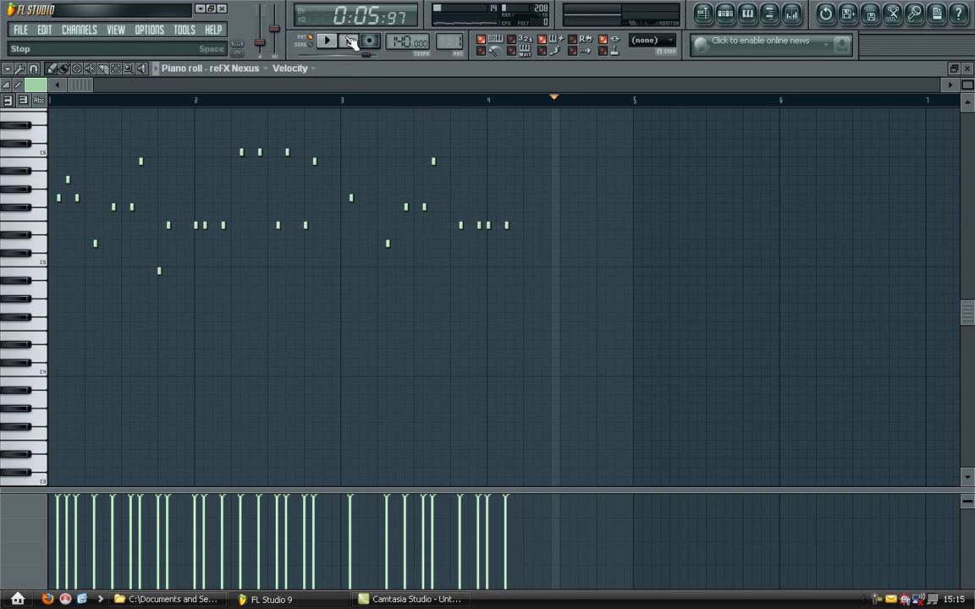
click(351, 43)
click(335, 44)
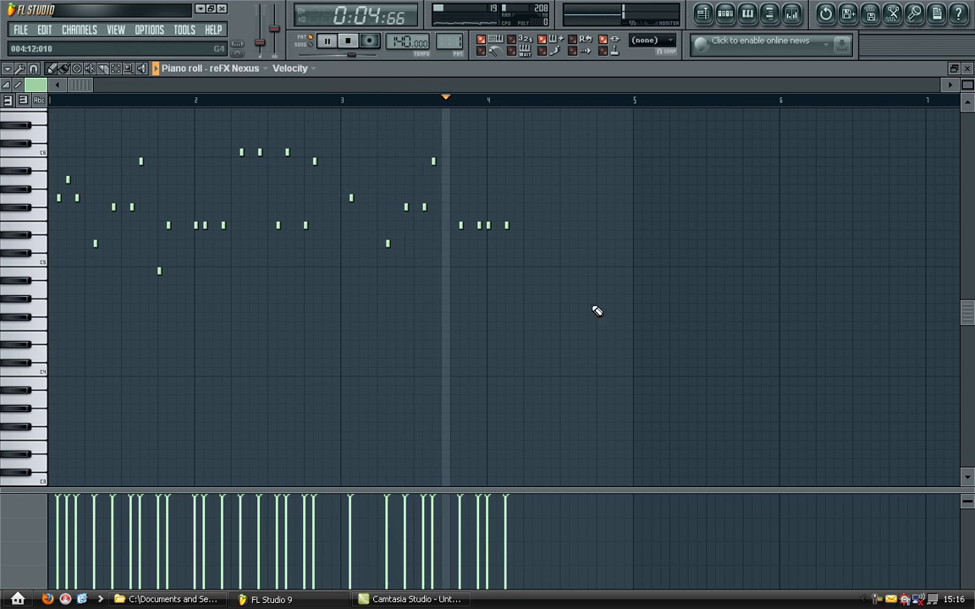
Replace the E5 at step 16 of bar 3 with one at step 2 of bar 4, and move the last E5 to step 4
right_click(478, 225)
click(497, 226)
drag(508, 226, 516, 227)
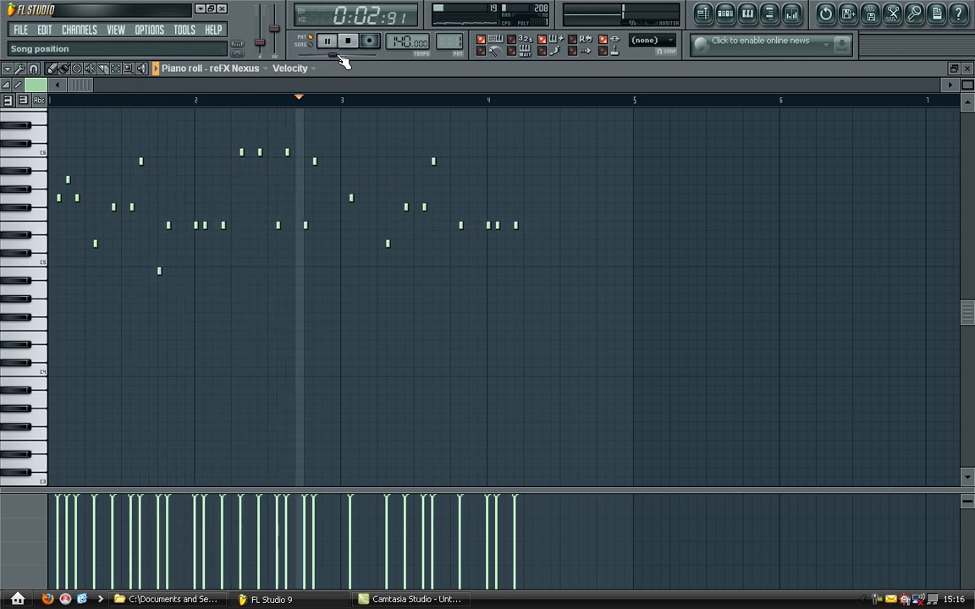
click(332, 41)
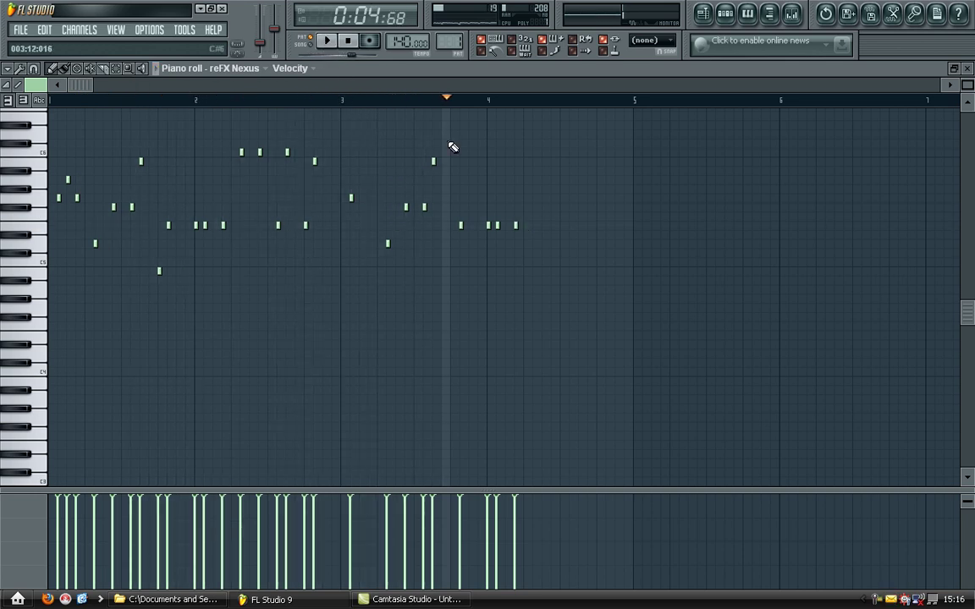
Add G5 at steps 6 and 8, F#5 at step 10, E5 at step 11 and D5 at step 14 of bar 4, and play the melody
click(533, 200)
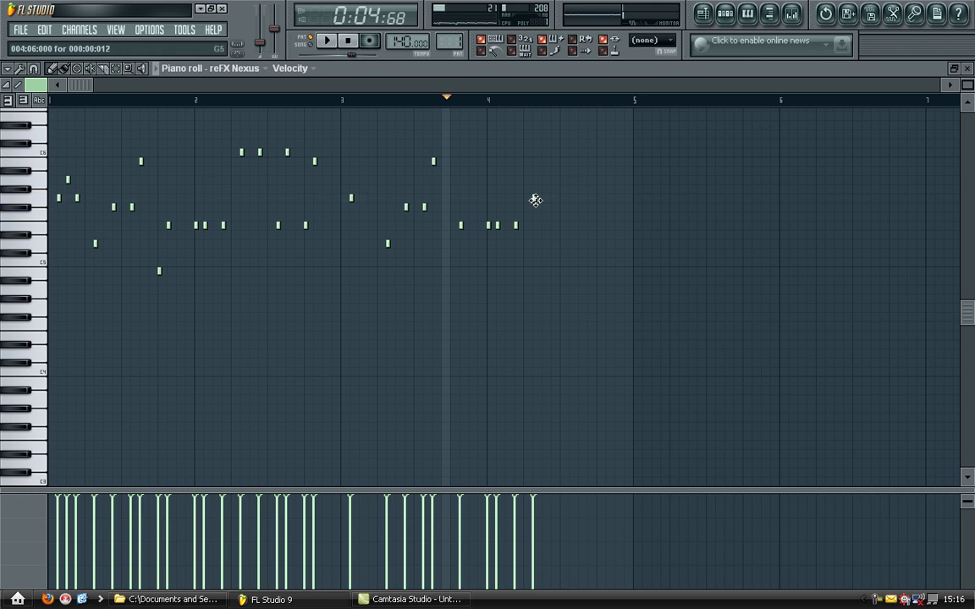
click(552, 199)
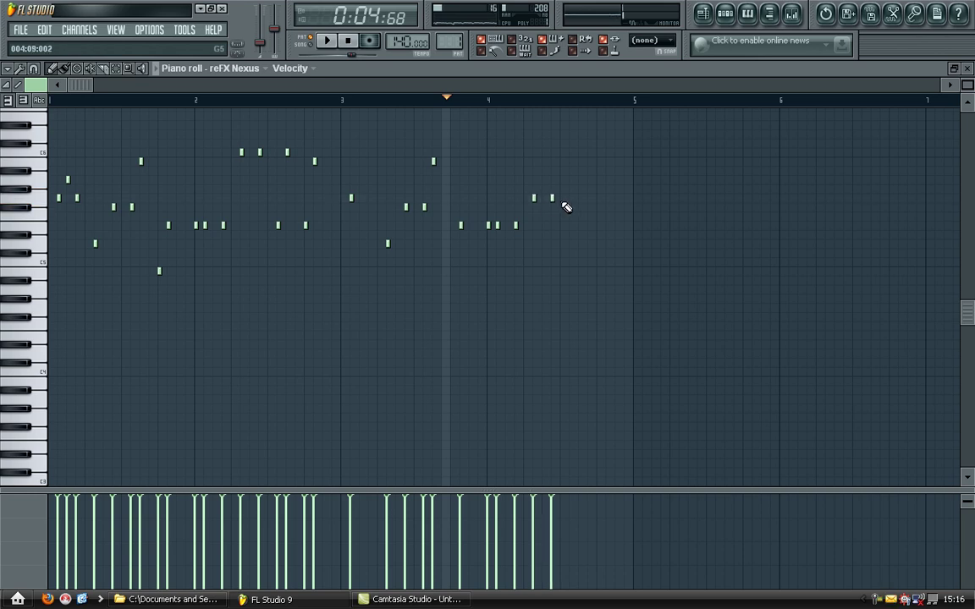
click(567, 202)
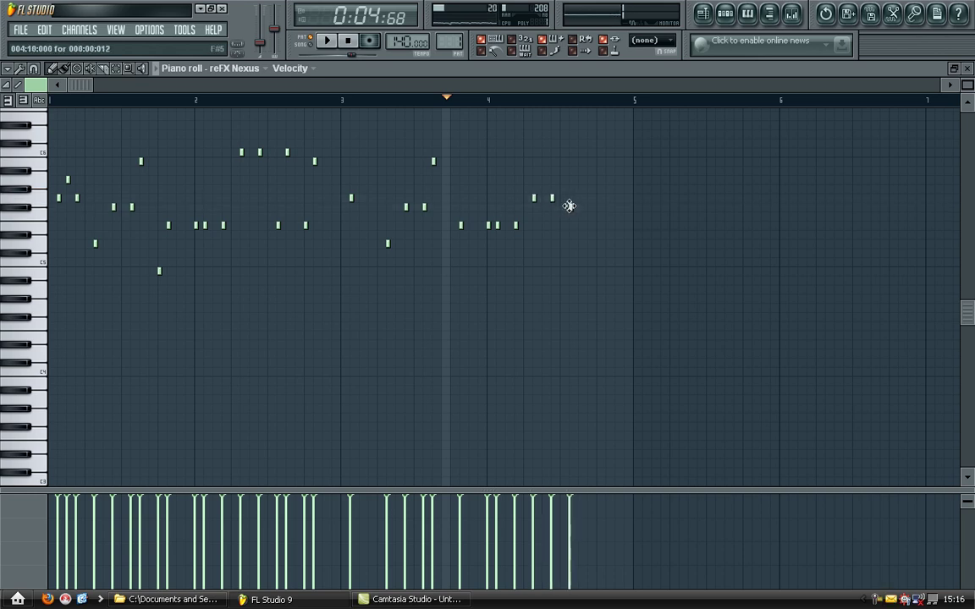
click(580, 217)
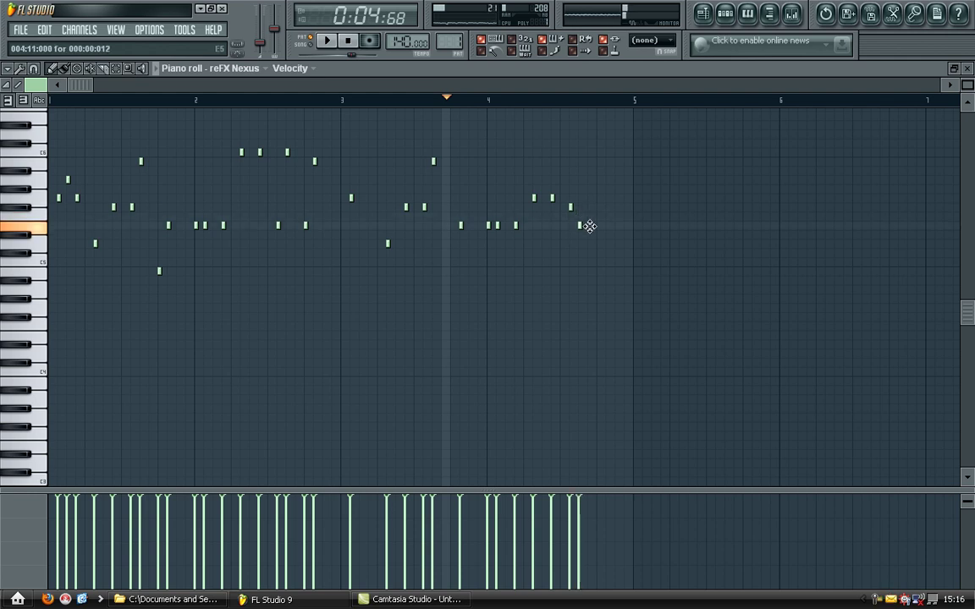
click(607, 245)
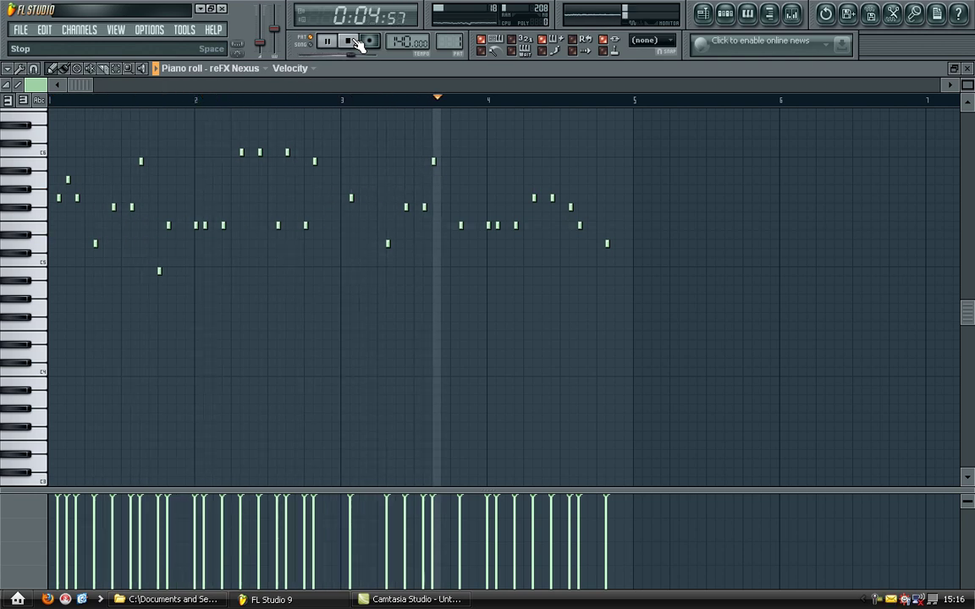
click(357, 43)
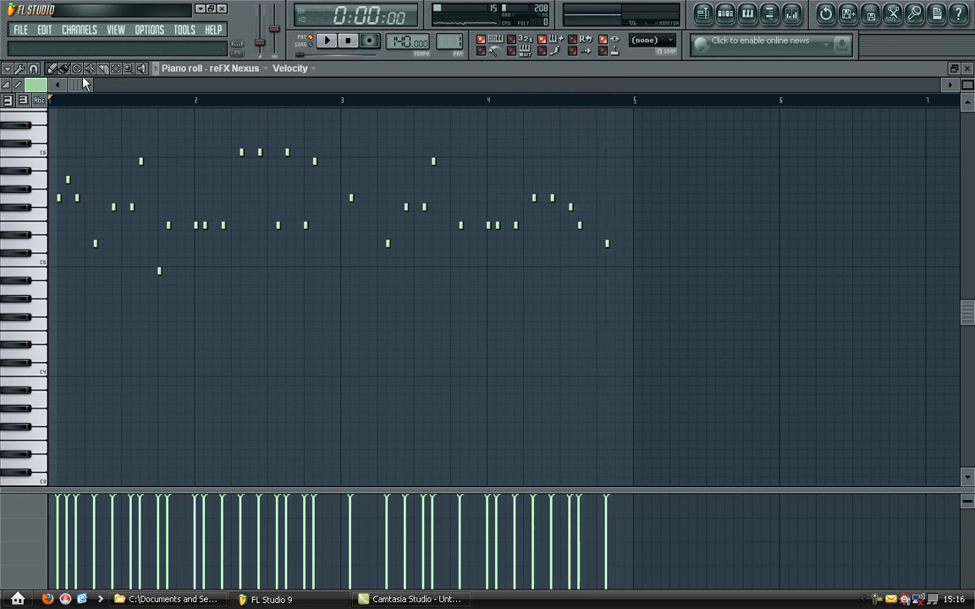